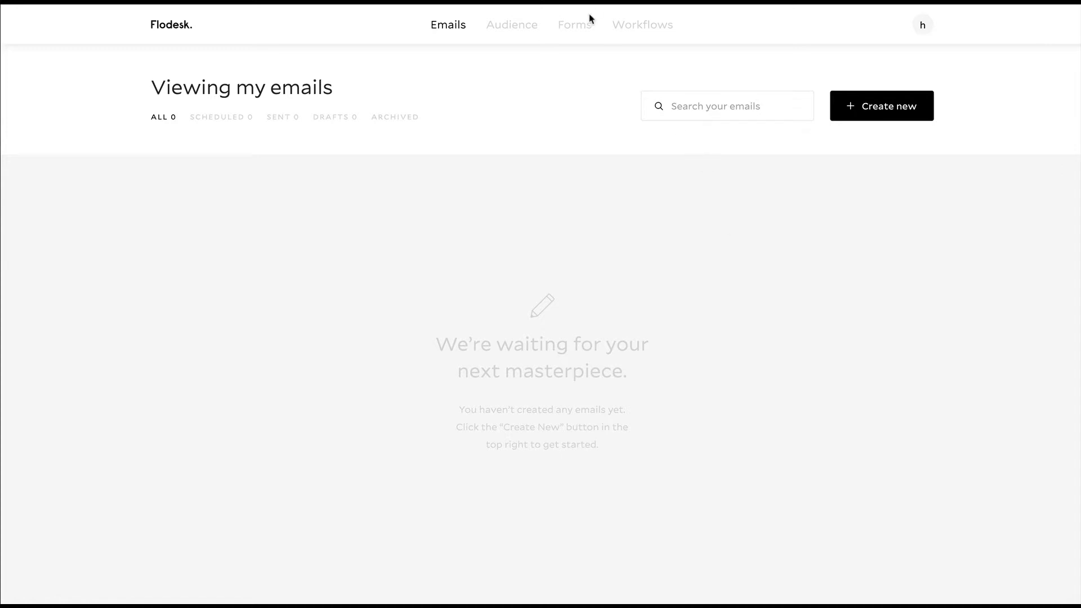
# Create a new form from the Full page with image template and open its Segments field
pyautogui.click(573, 28)
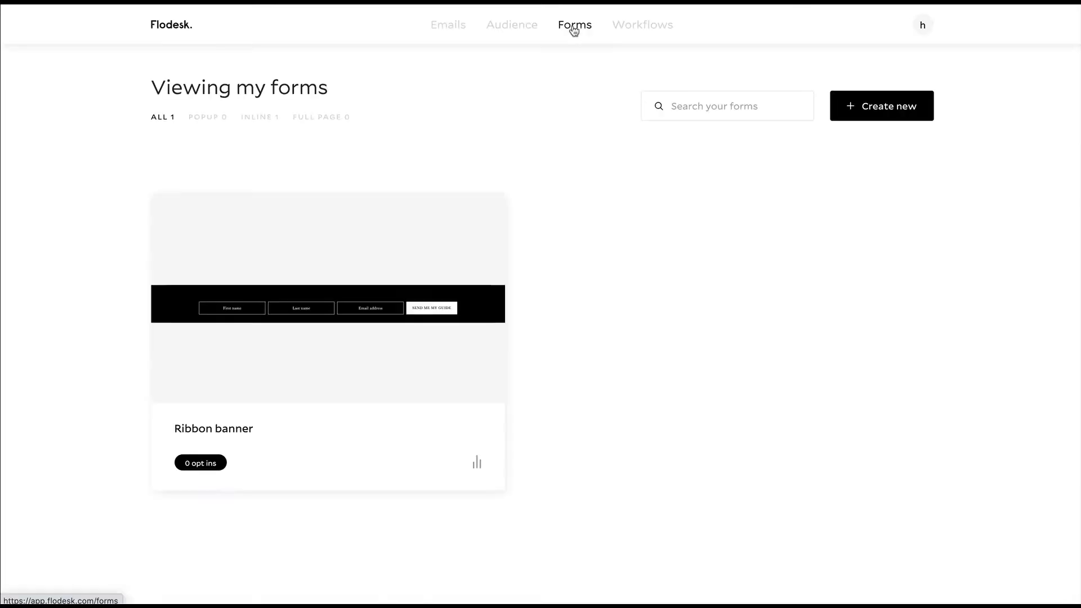
pyautogui.click(876, 114)
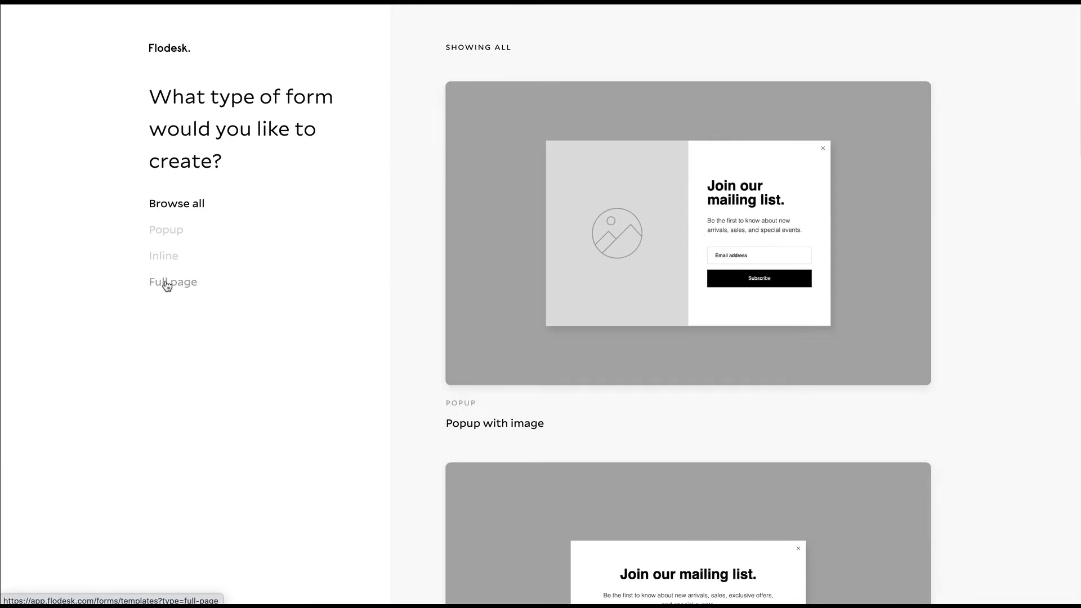
pyautogui.click(193, 283)
pyautogui.moveTo(690, 230)
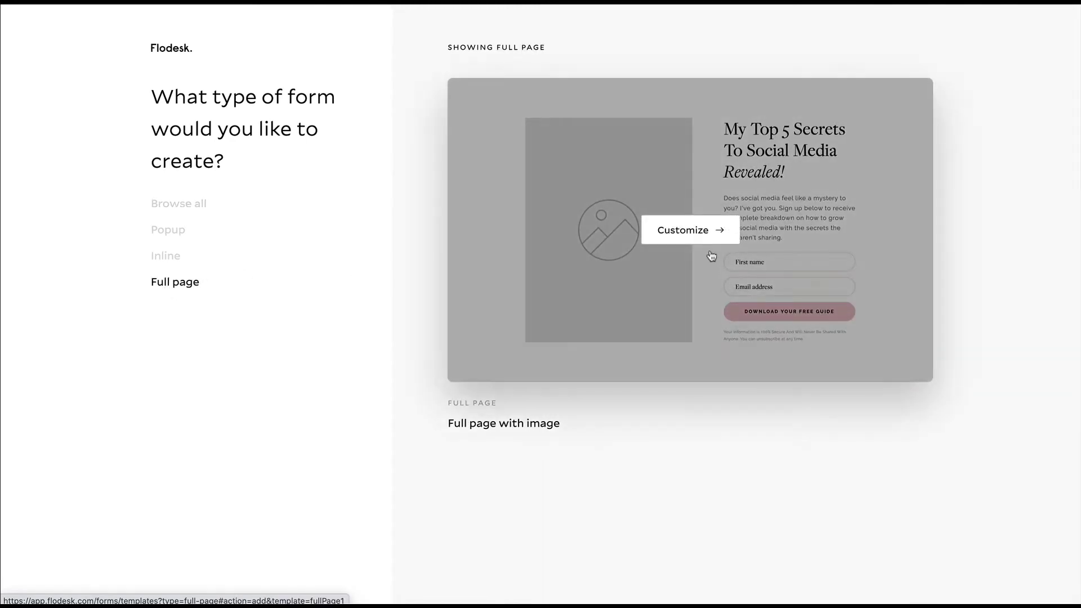
pyautogui.click(706, 243)
pyautogui.click(531, 362)
pyautogui.click(530, 362)
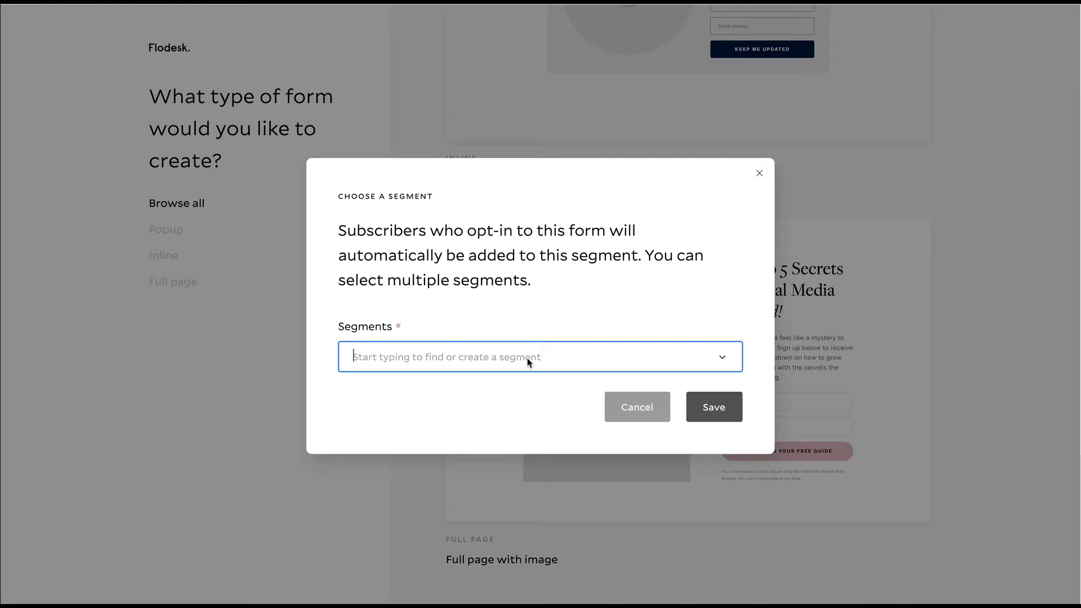
pyautogui.write('S')
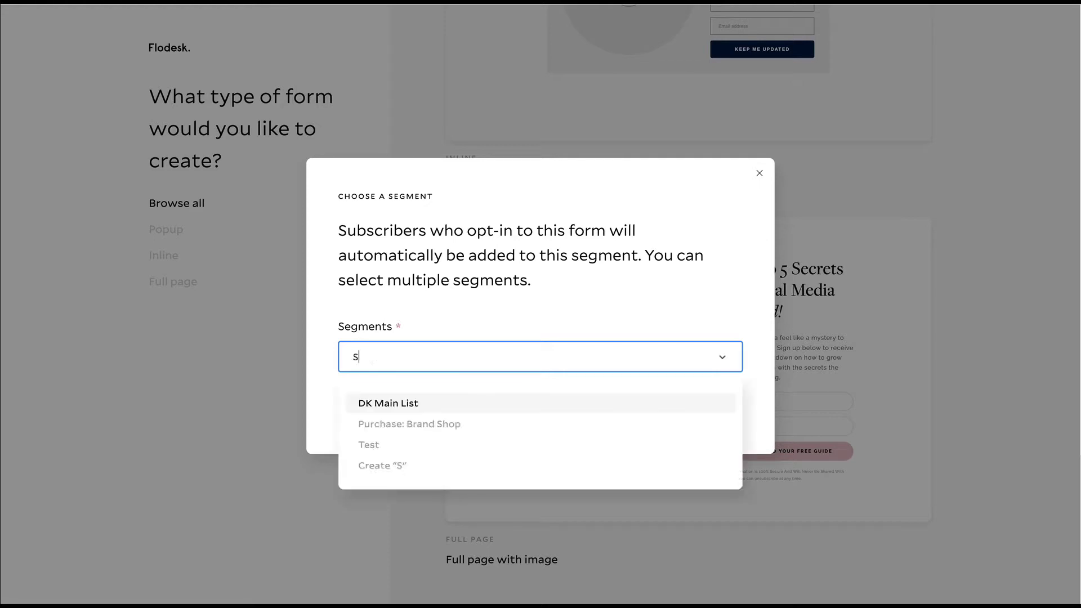
pyautogui.write('howit Launch Che')
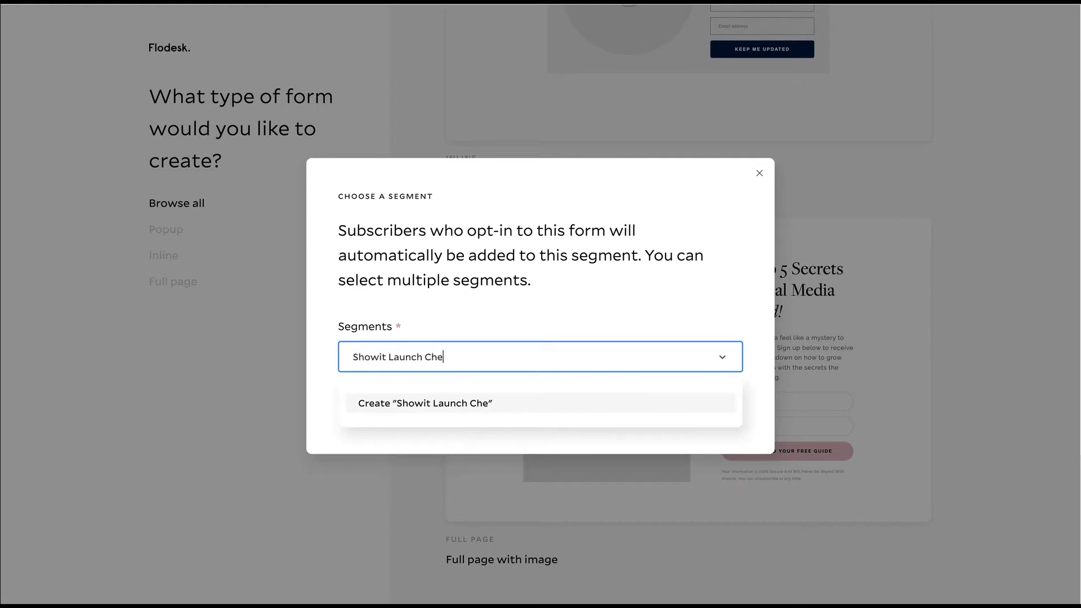
pyautogui.write('cklist Freebe')
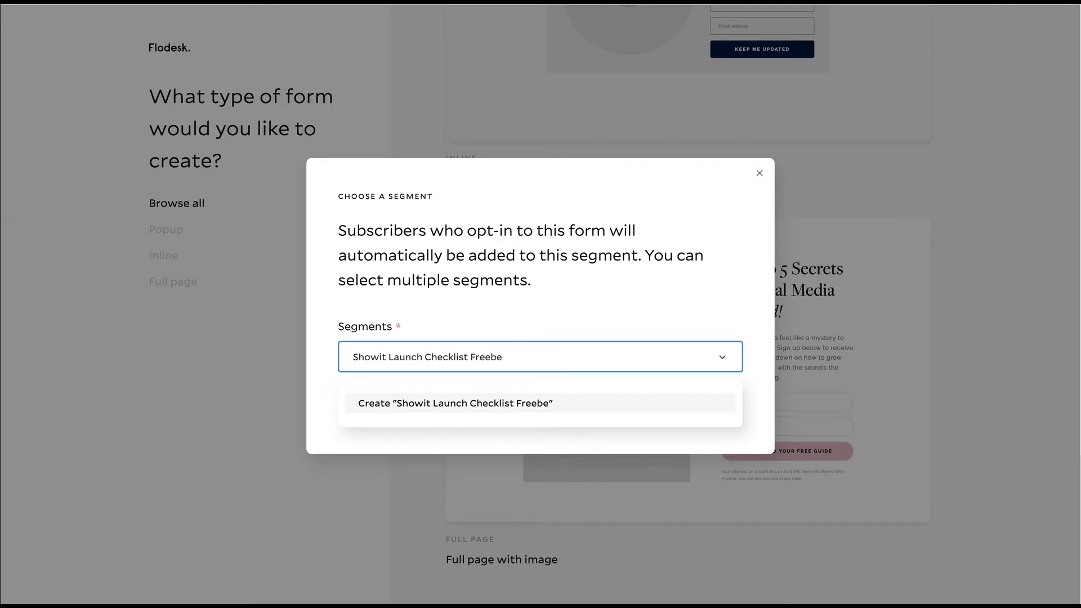
# Create and assign the 'Showit Launch Checklist Freebie' segment, then save the form
pyautogui.press('BackSpace')
pyautogui.write('ie')
pyautogui.click(540, 403)
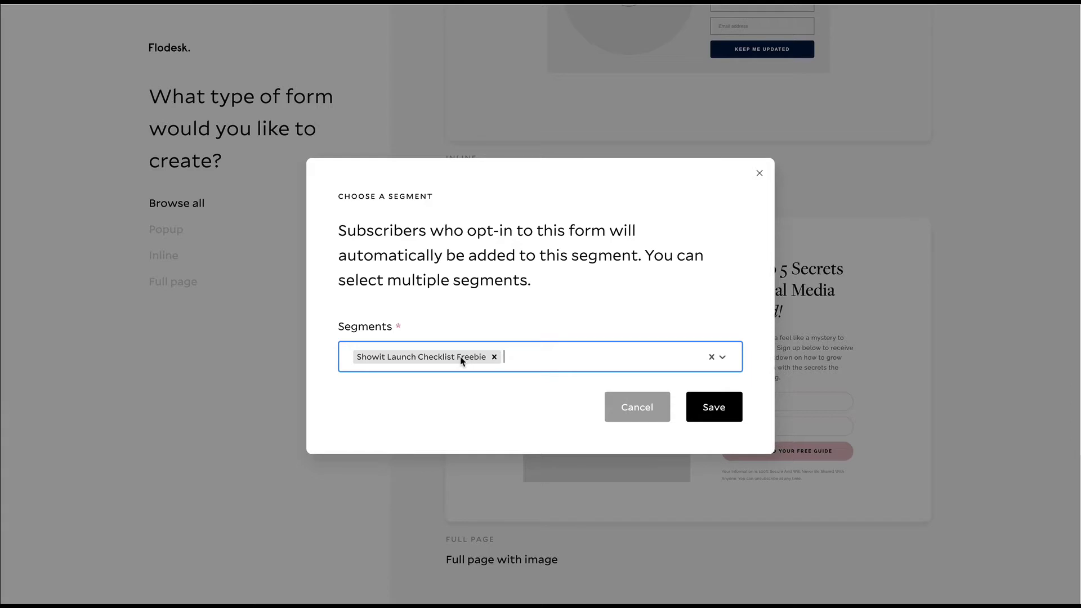
pyautogui.click(725, 414)
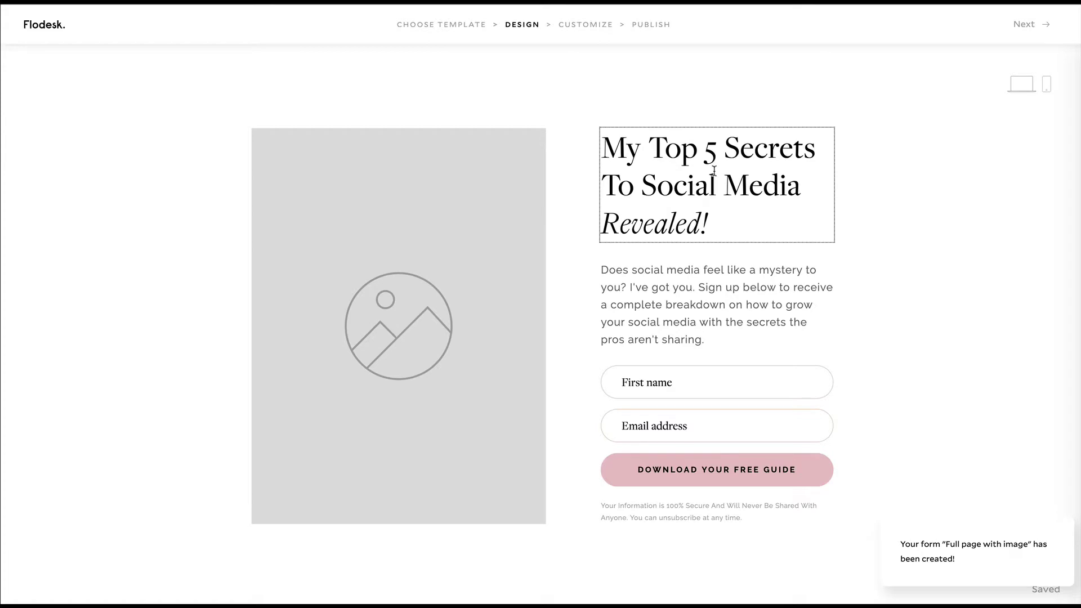
# Upload launch-checklist.png into the form's image area
pyautogui.click(420, 313)
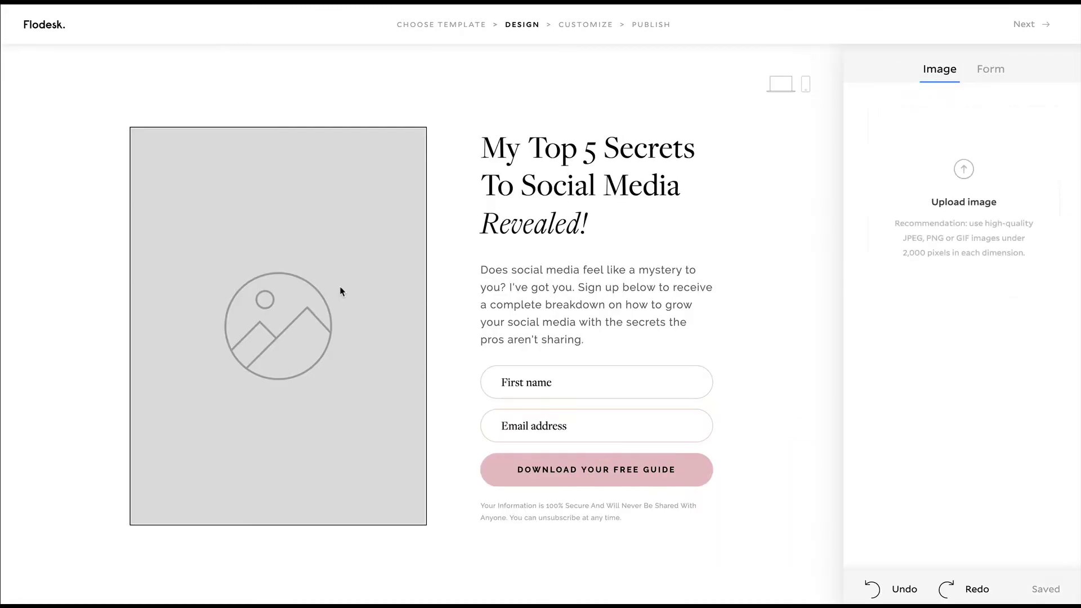
pyautogui.click(971, 174)
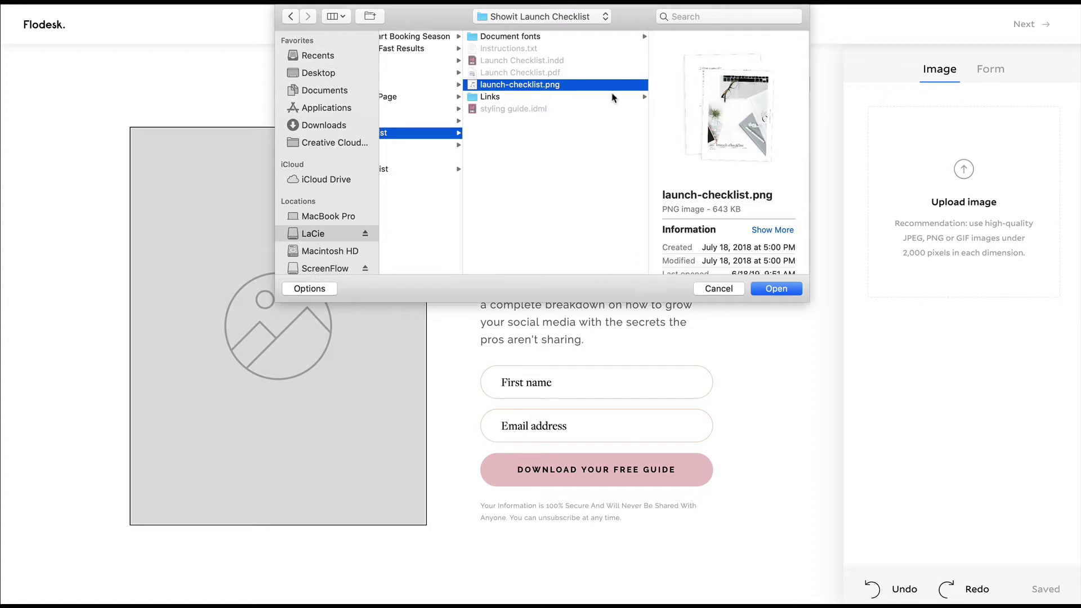
pyautogui.click(786, 291)
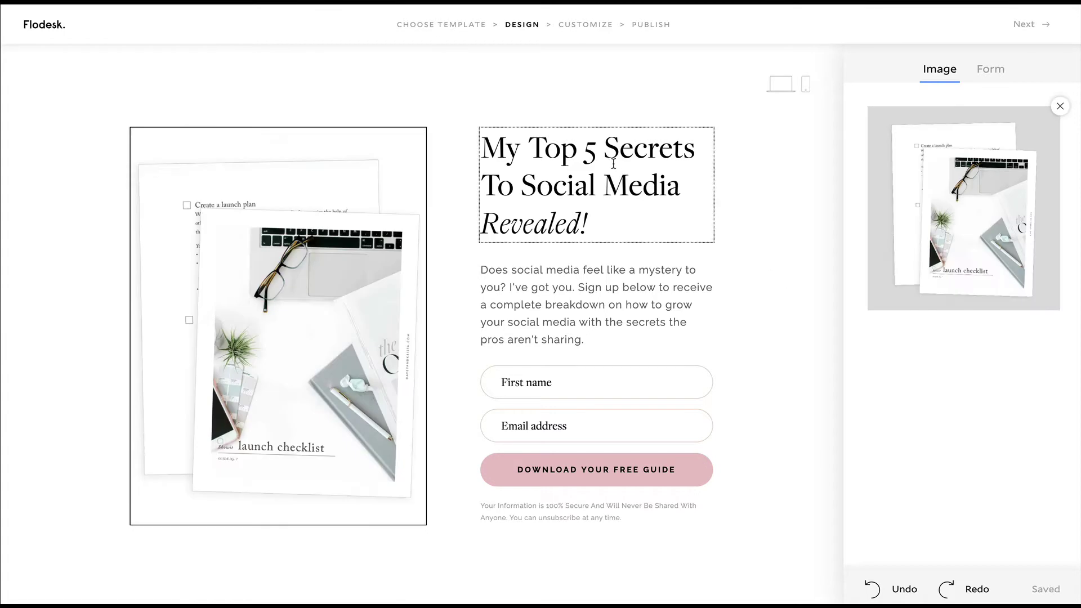
# Change the form headline to 'FREE: Showit Launch Checklist'
pyautogui.click(616, 216)
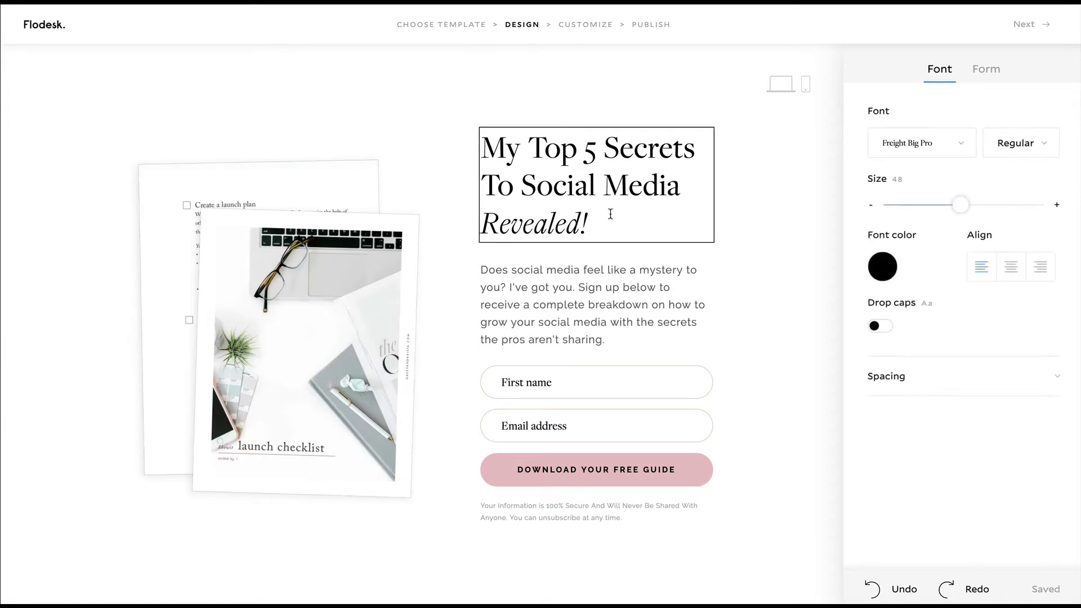
pyautogui.tripleClick(625, 226)
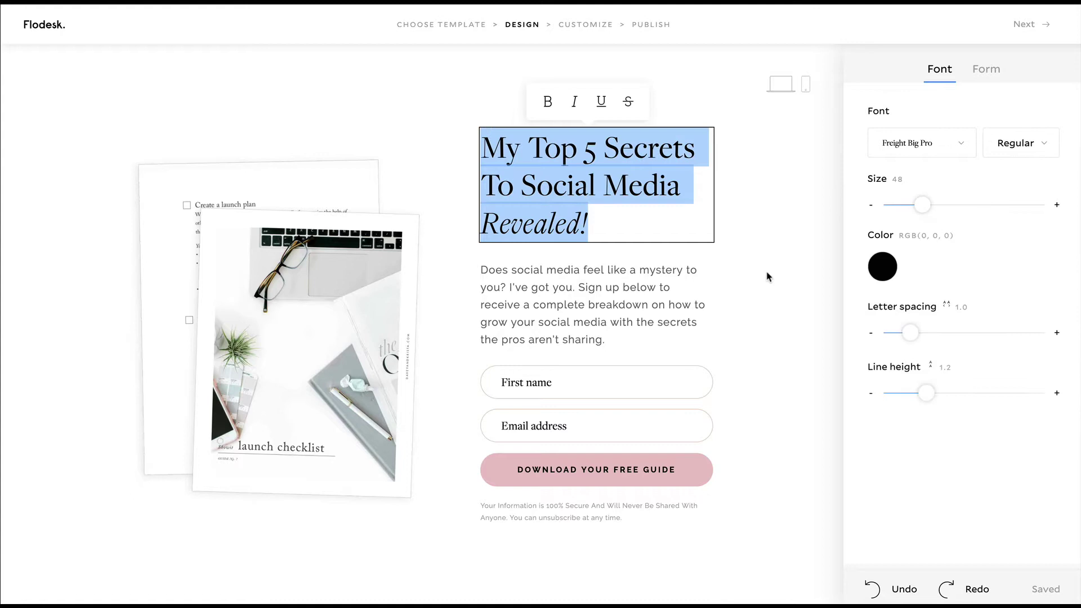
pyautogui.write('FREE:')
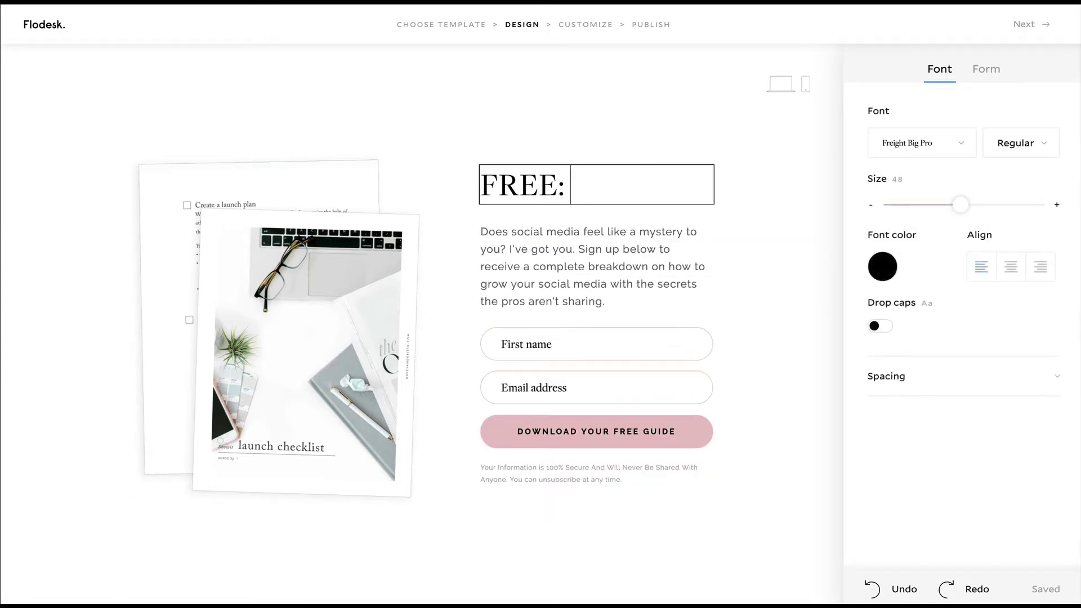
pyautogui.write(' Showit Lau')
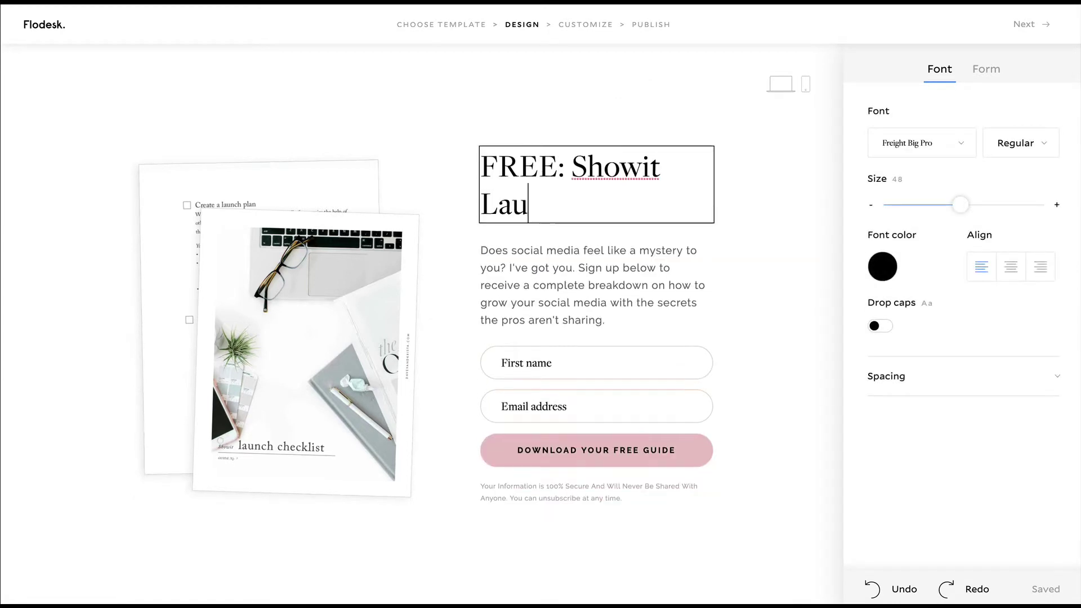
pyautogui.write('nch Chck')
pyautogui.press('BackSpace')
pyautogui.press('BackSpace')
pyautogui.write('ec')
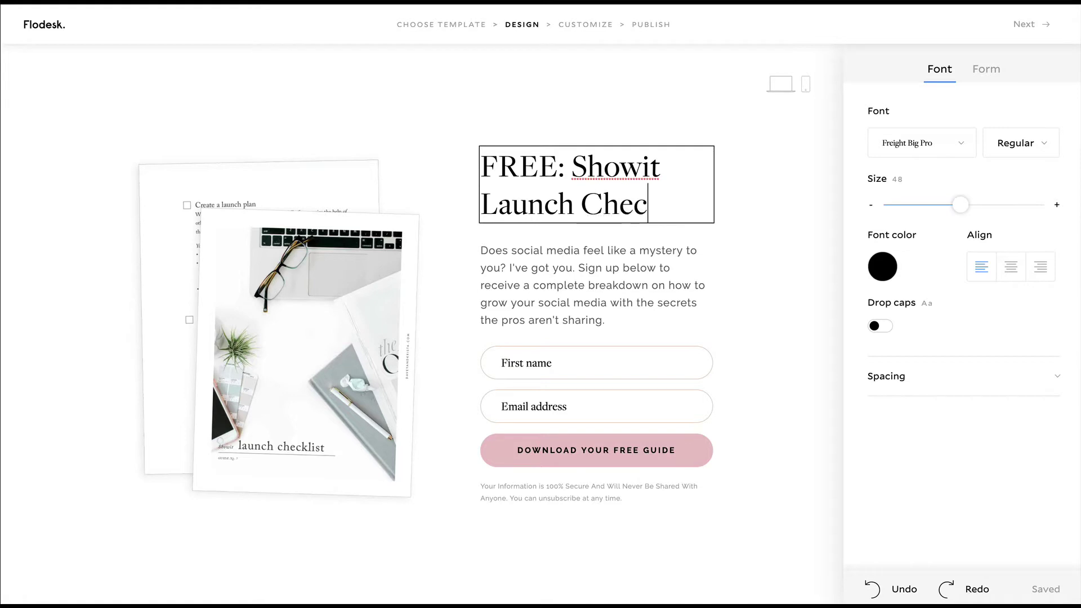
pyautogui.write('klist')
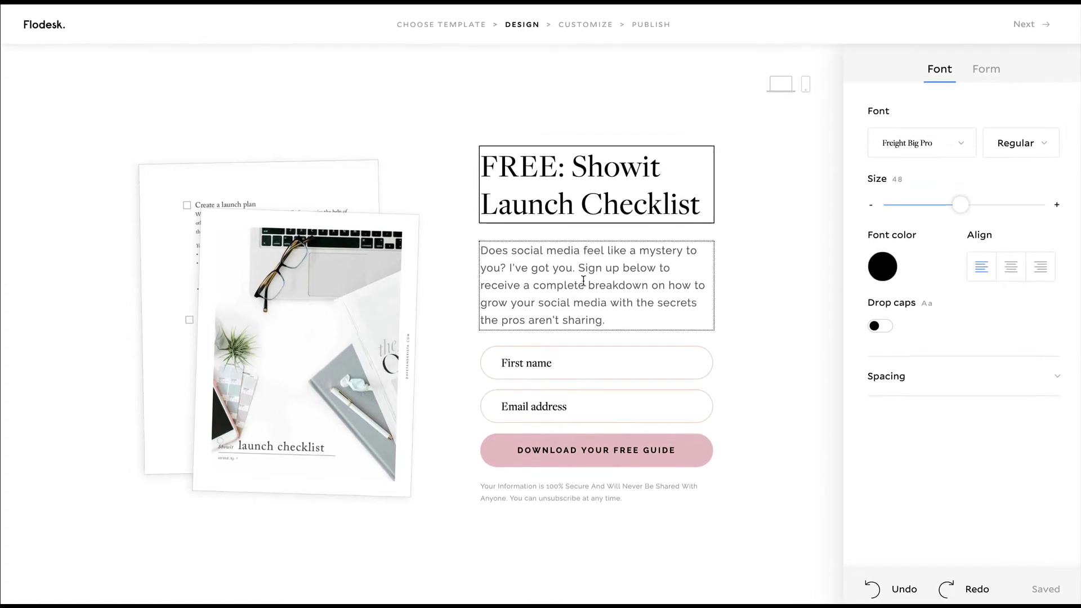
pyautogui.click(539, 372)
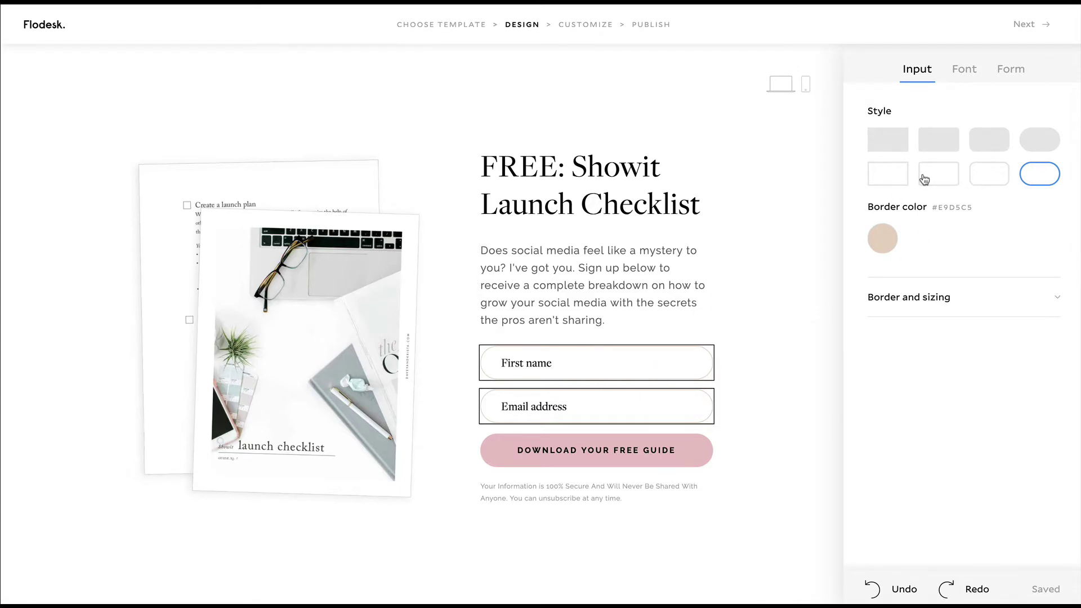
# Give the name and email fields square corners, #D7D7D7 borders, and slightly larger line height, width and height
pyautogui.click(886, 243)
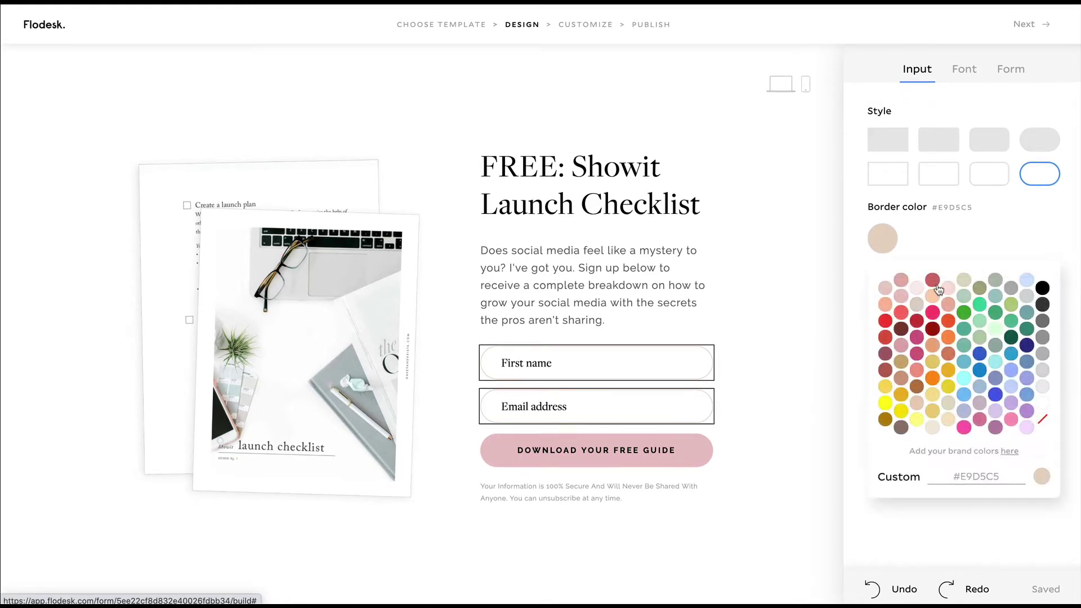
pyautogui.click(1044, 370)
pyautogui.click(998, 250)
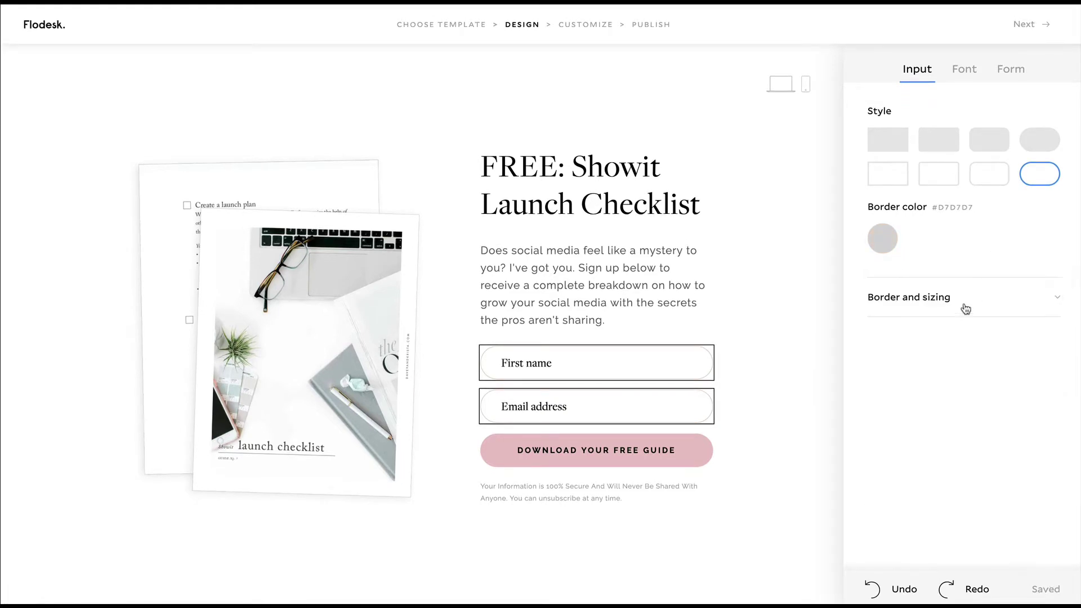
pyautogui.click(965, 308)
pyautogui.scroll(-1, 948, 414)
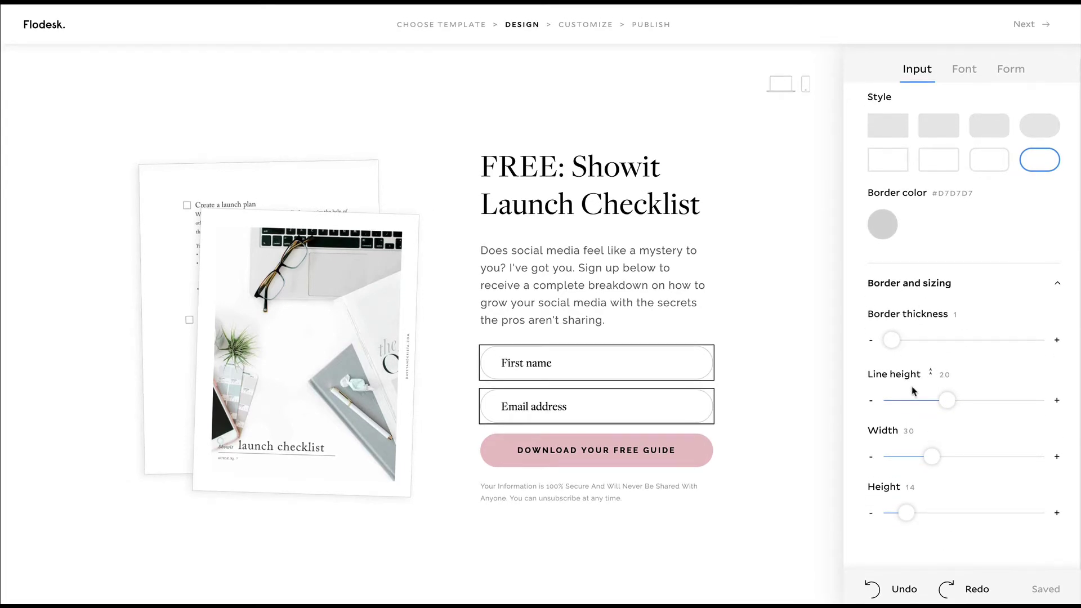
pyautogui.moveTo(947, 399)
pyautogui.mouseDown()
pyautogui.moveTo(997, 400)
pyautogui.moveTo(937, 400)
pyautogui.mouseUp()
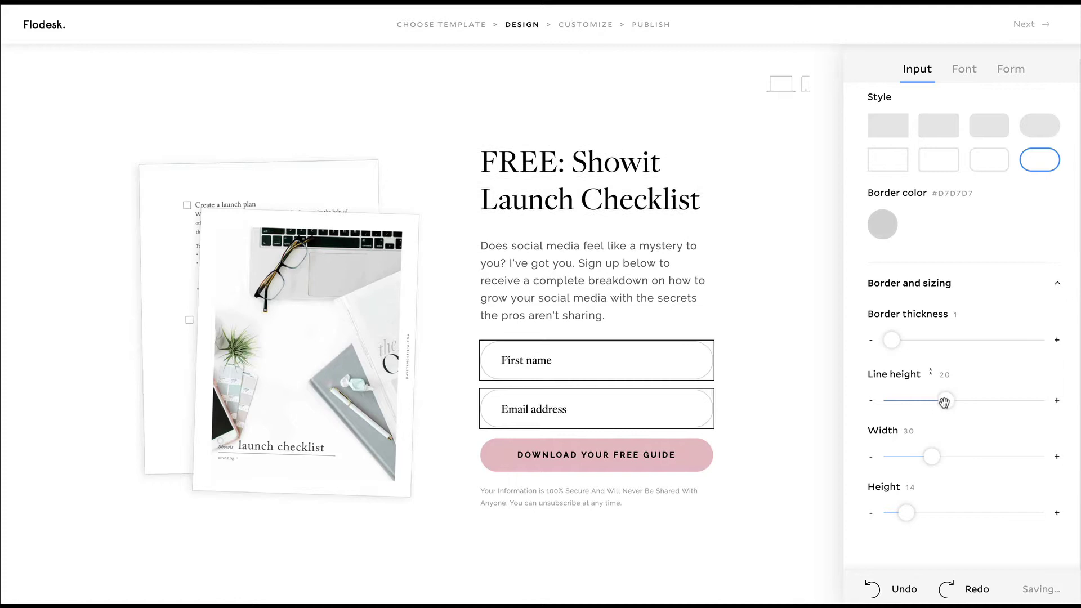
pyautogui.moveTo(932, 455); pyautogui.dragTo(933, 455)
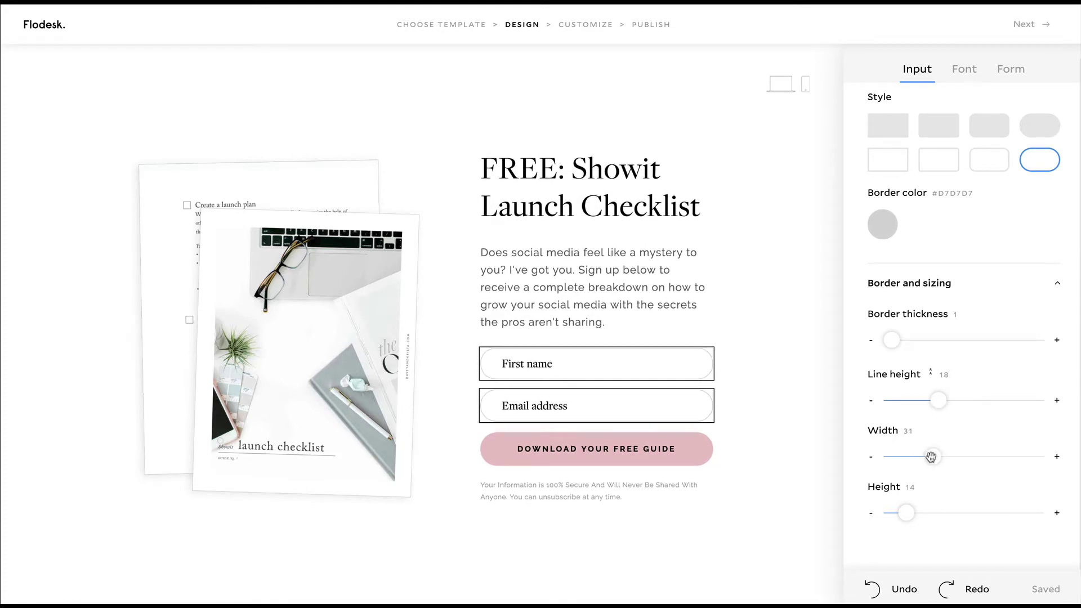
pyautogui.moveTo(905, 512)
pyautogui.mouseDown()
pyautogui.moveTo(963, 513)
pyautogui.moveTo(907, 513)
pyautogui.mouseUp()
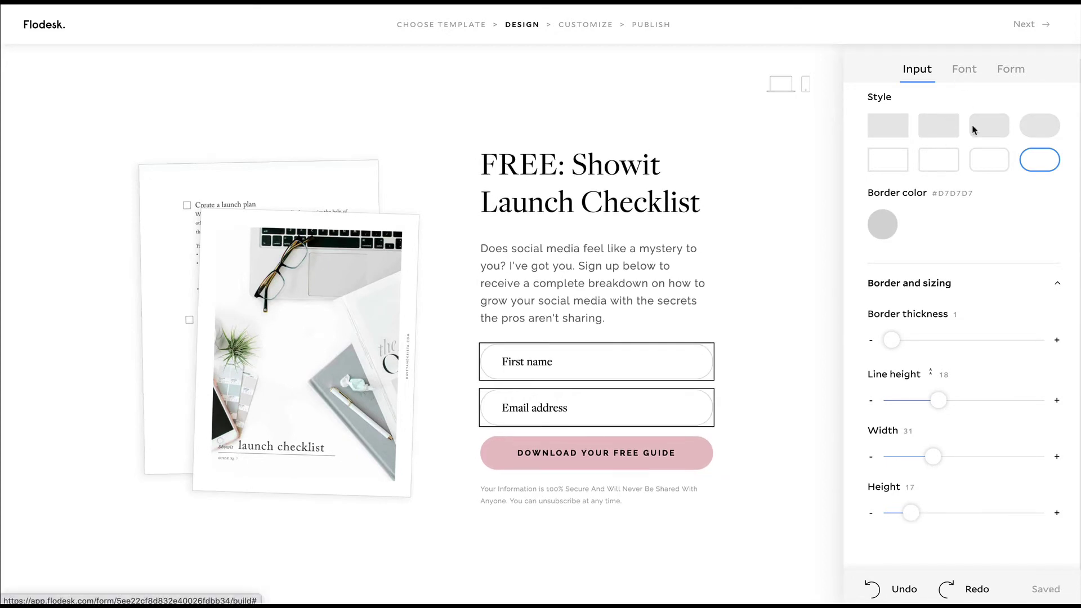
pyautogui.click(899, 132)
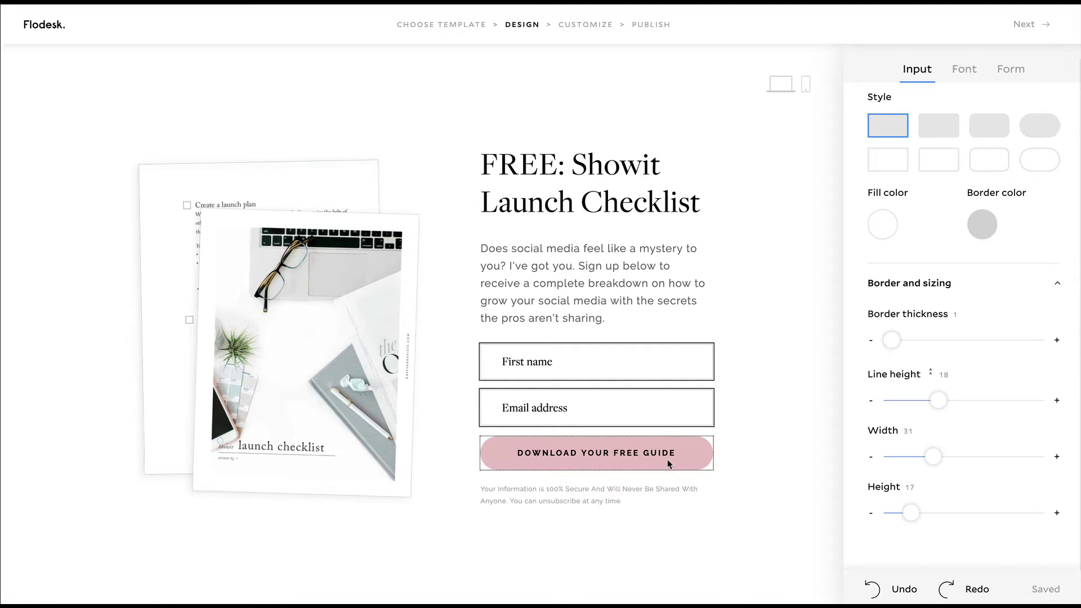
pyautogui.click(688, 457)
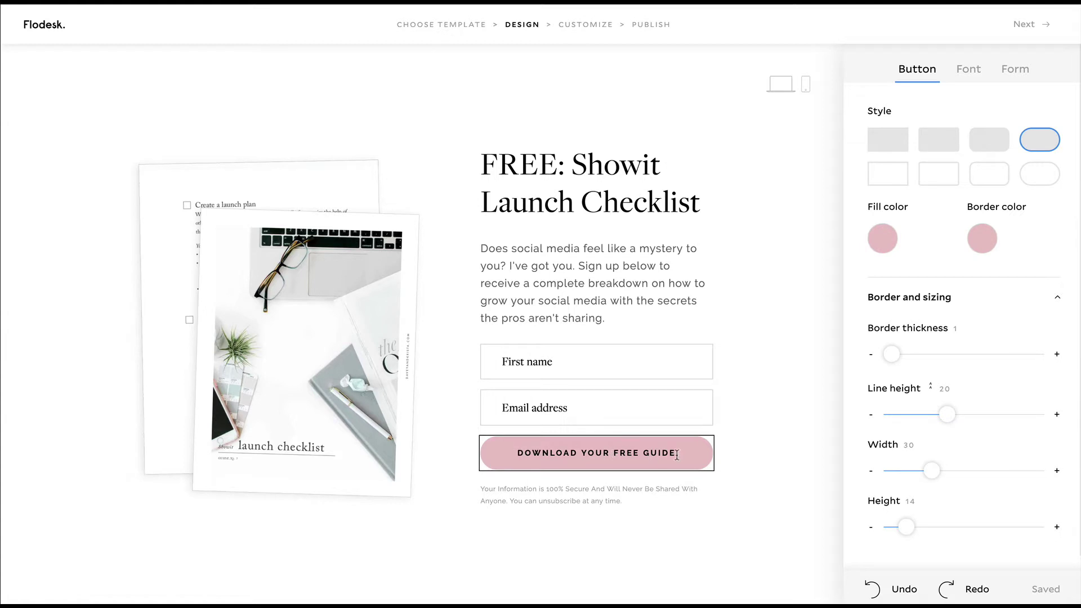
# Switch the 'Grab your free guide' button to the square-cornered style
pyautogui.moveTo(676, 456); pyautogui.dragTo(472, 455)
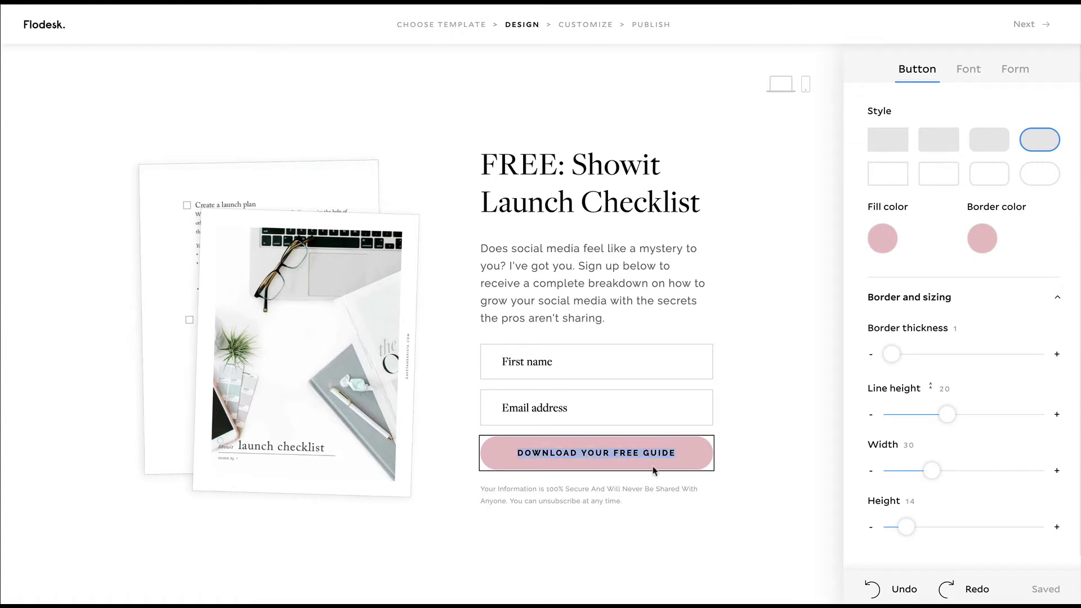
pyautogui.write('GRAB YOUR ')
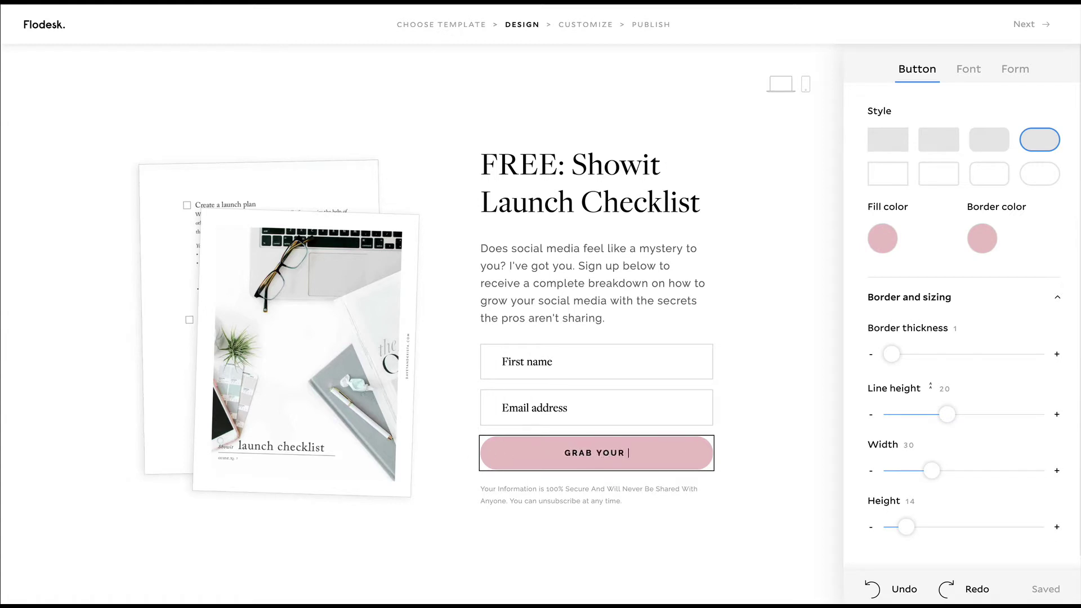
pyautogui.write('FREE GUIDE')
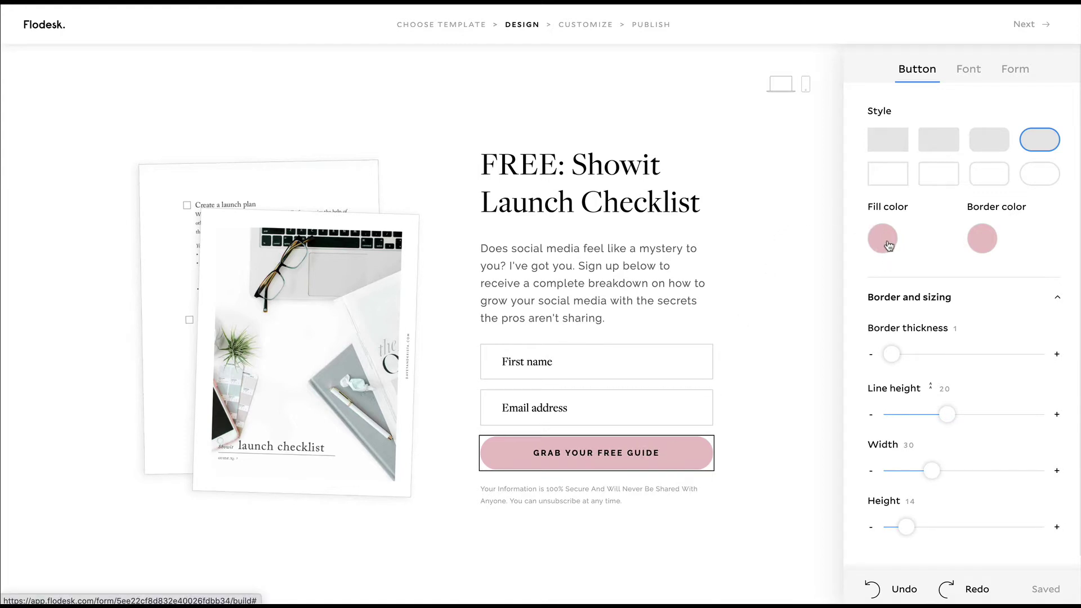
pyautogui.click(894, 145)
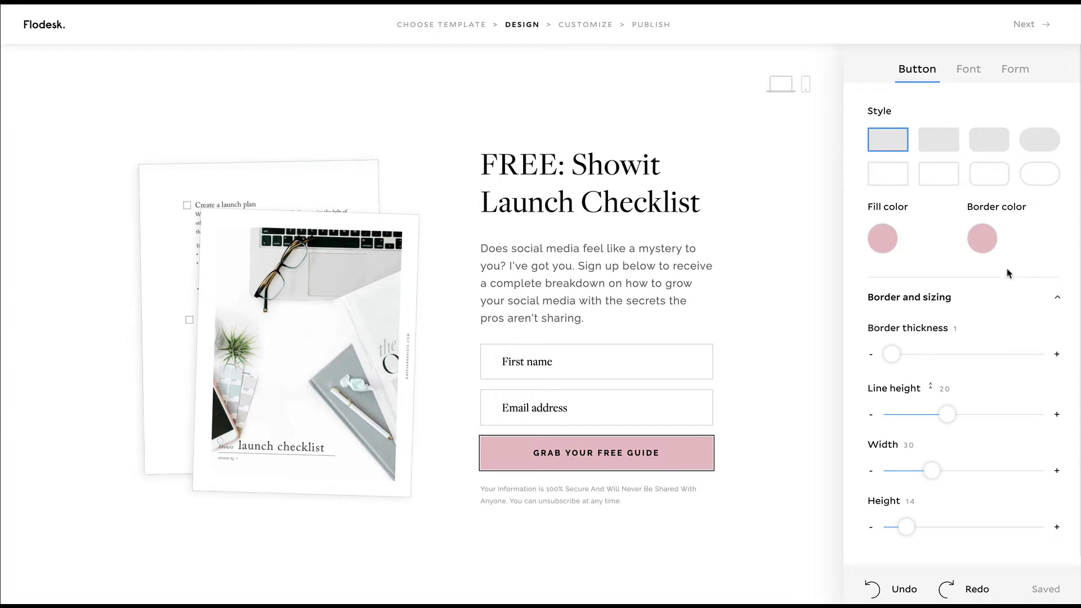
pyautogui.click(568, 500)
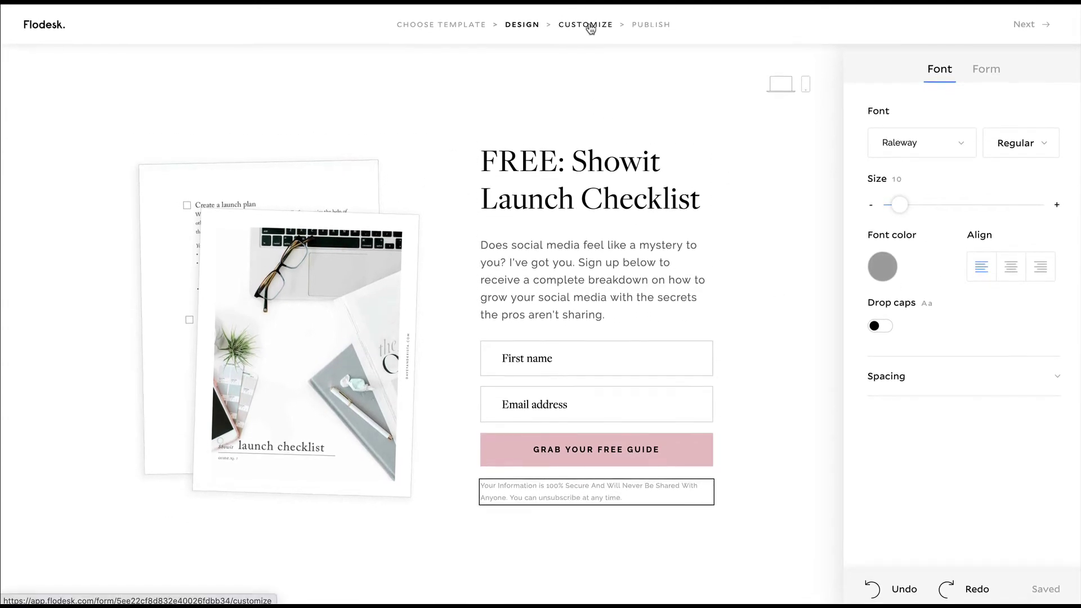
# Choose 'No, do not require confirmation', 'No, do not notify me' and 'Display success message', then publish
pyautogui.click(1023, 25)
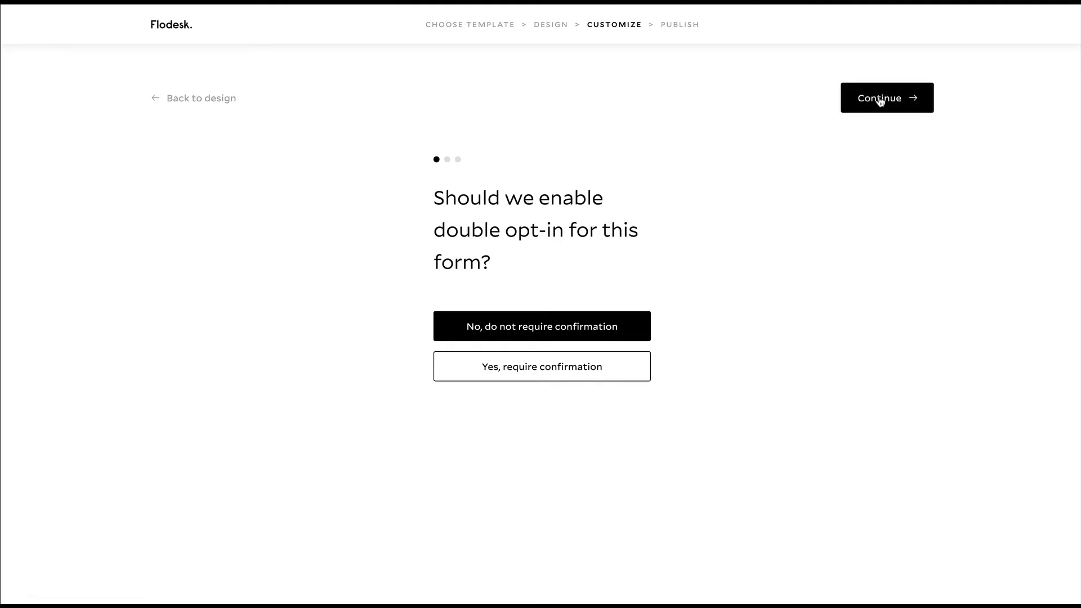
pyautogui.click(880, 102)
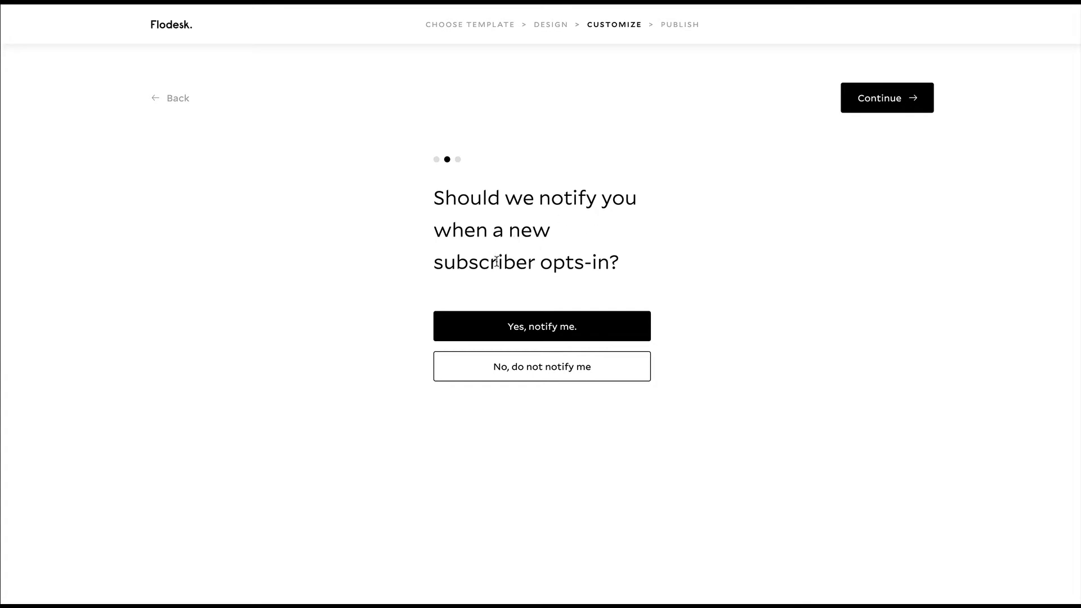
pyautogui.click(570, 363)
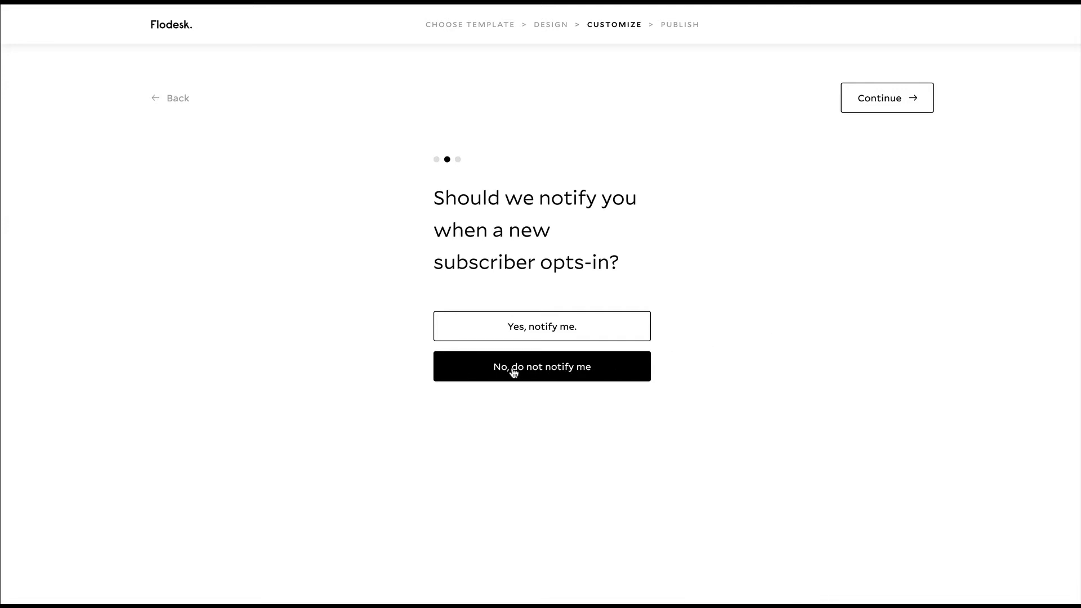
pyautogui.click(875, 106)
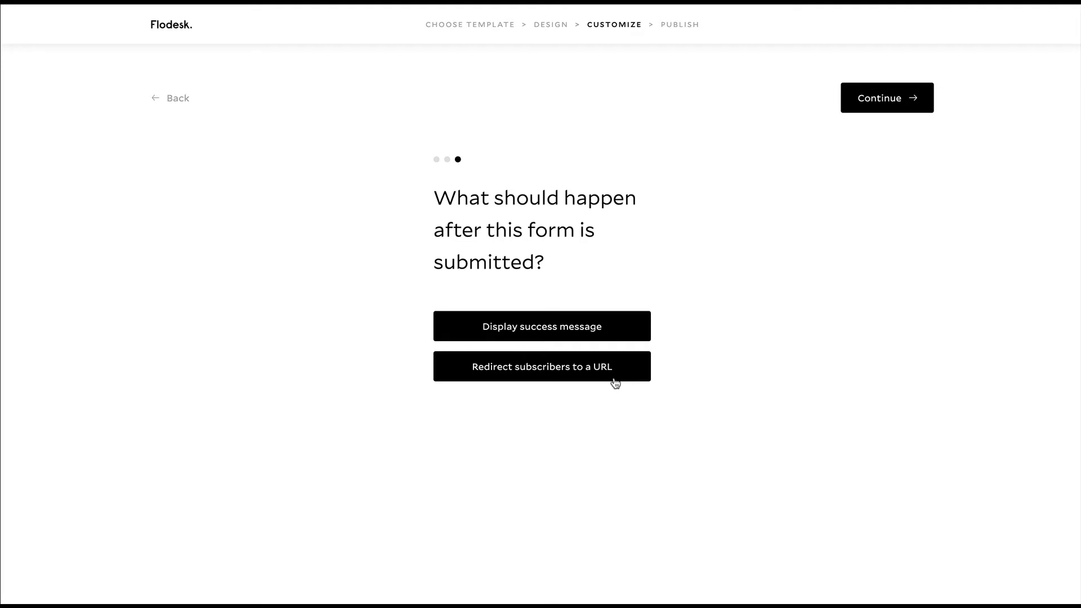
pyautogui.click(554, 378)
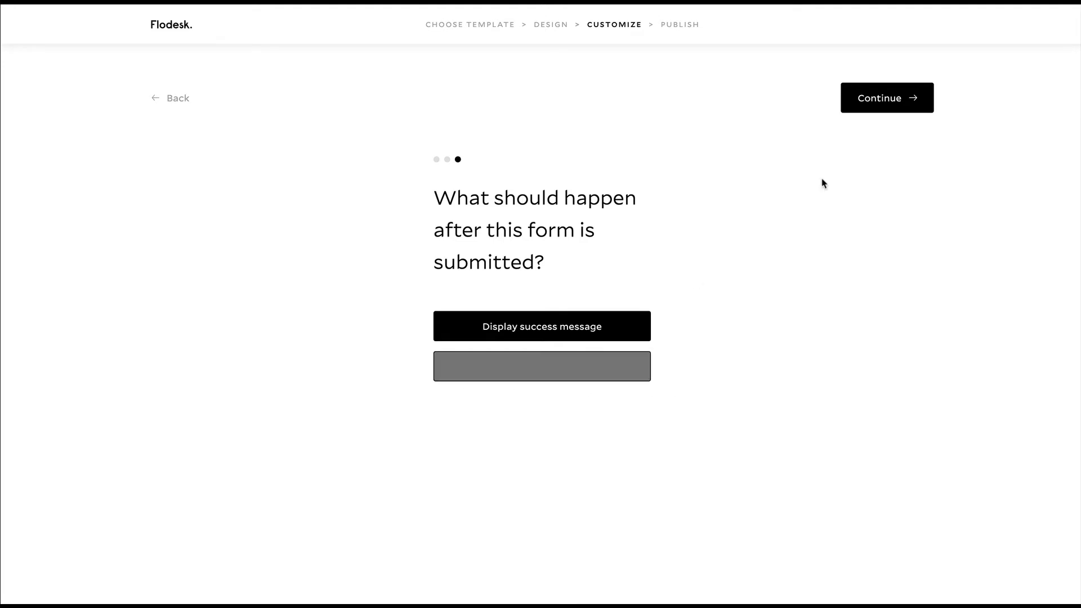
pyautogui.click(880, 99)
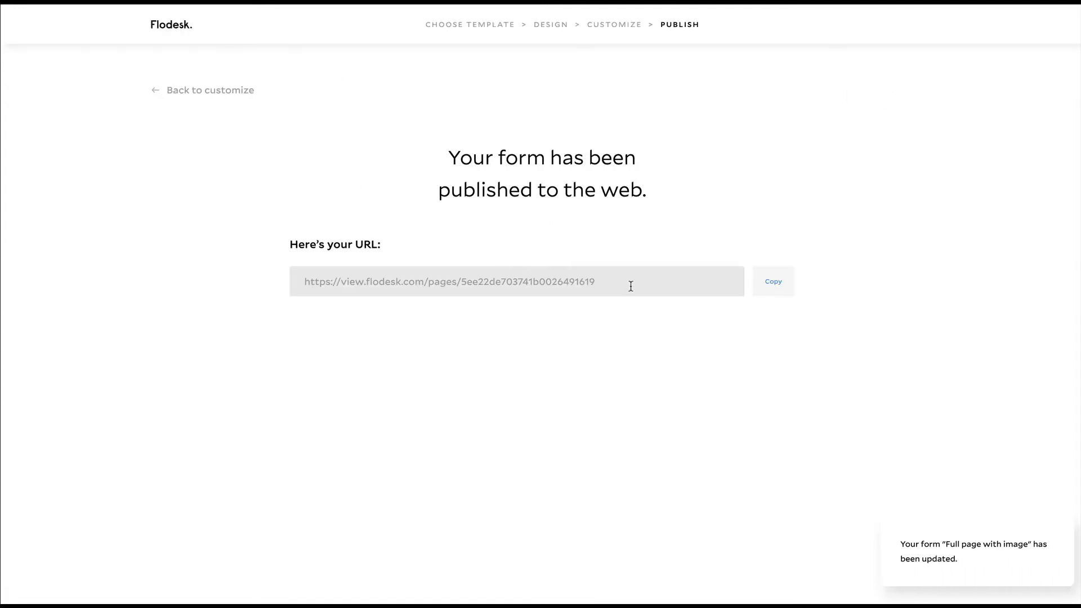
# Open the published form's URL in a new tab to check it, then return to Forms
pyautogui.moveTo(574, 284); pyautogui.dragTo(285, 282)
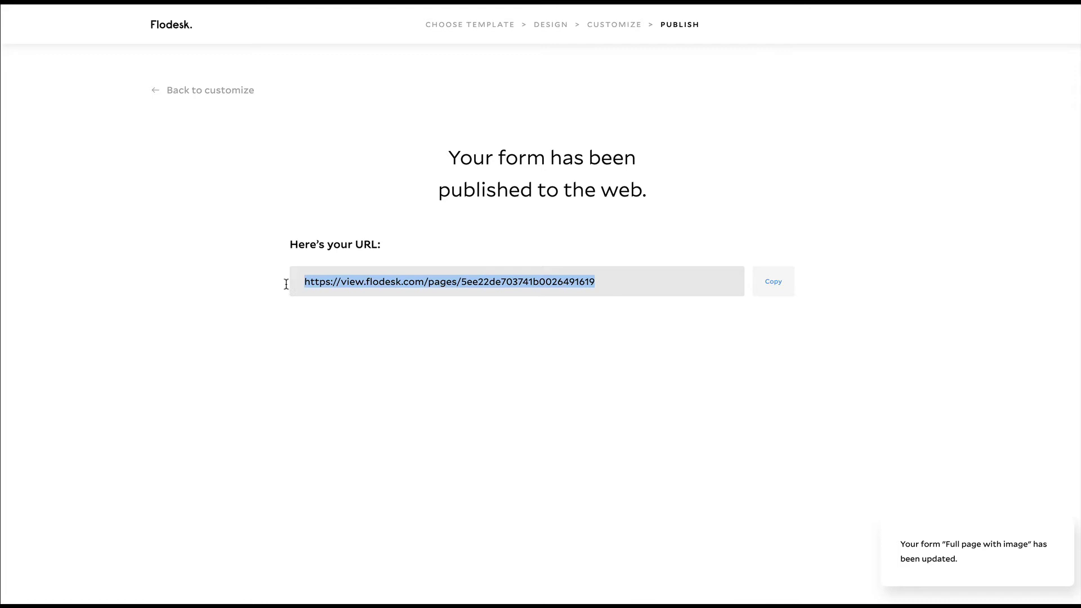
pyautogui.click(288, 283)
pyautogui.tripleClick(296, 277)
pyautogui.hotkey('ctrl', 'c')
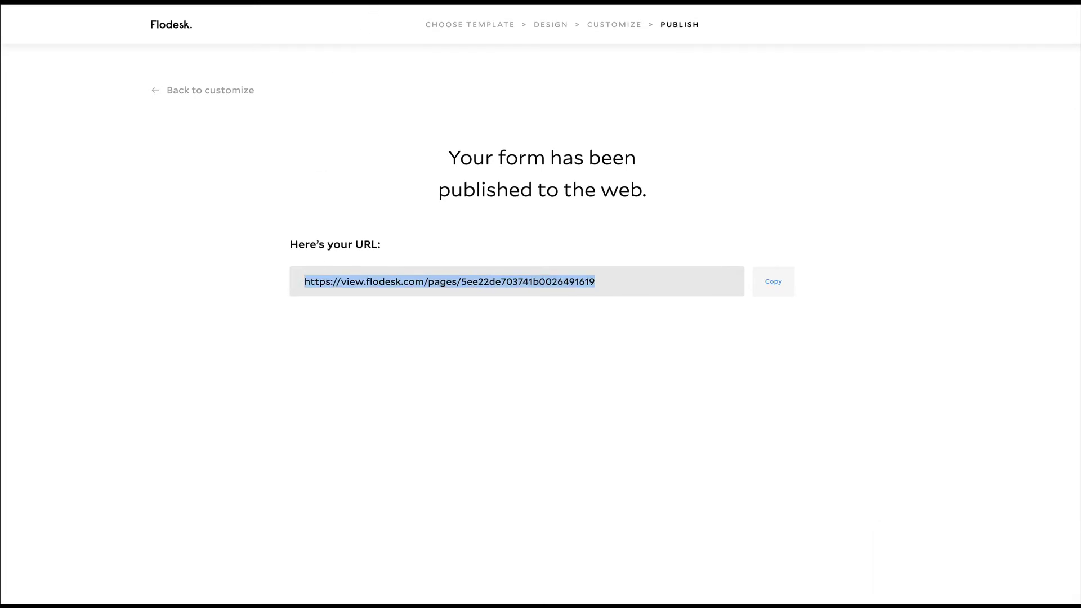
pyautogui.hotkey('ctrl', 't')
pyautogui.hotkey('ctrl', 'v')
pyautogui.press('Return')
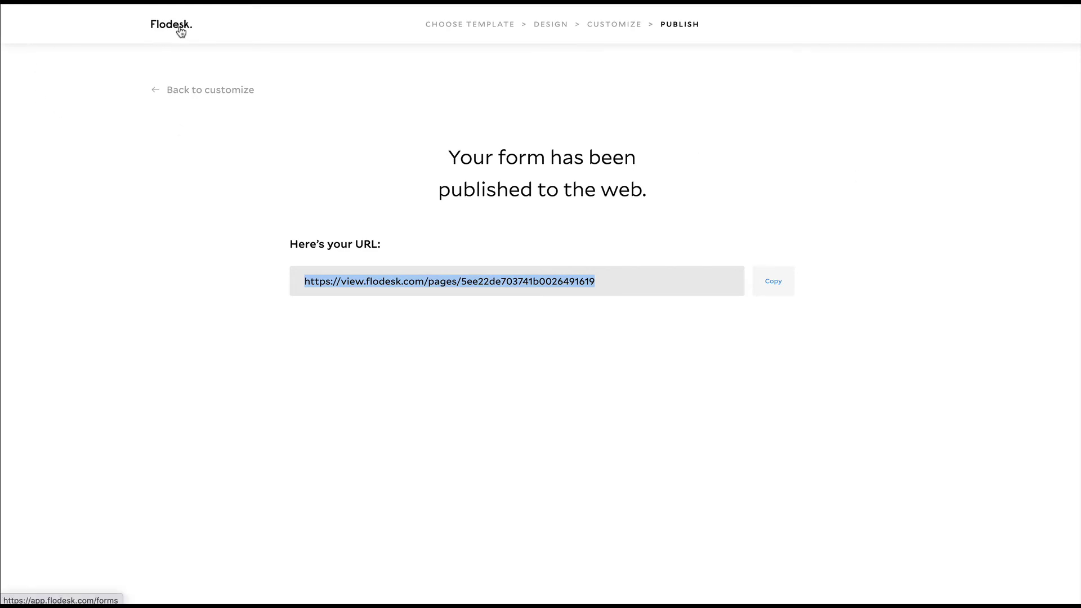
pyautogui.click(180, 32)
pyautogui.moveTo(512, 24)
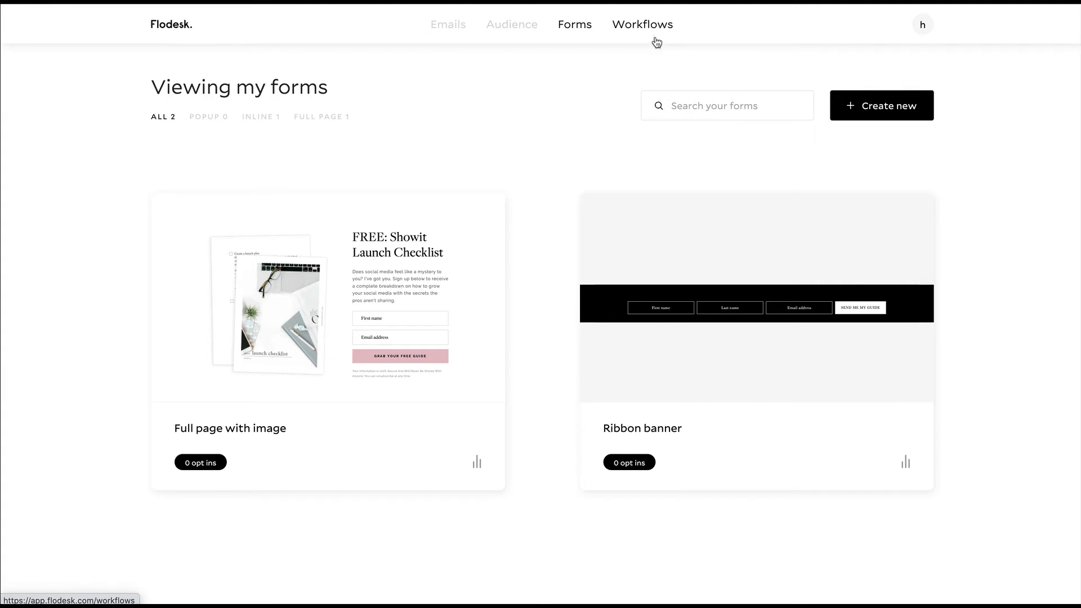
# Go to Workflows and start creating a new workflow
pyautogui.click(657, 32)
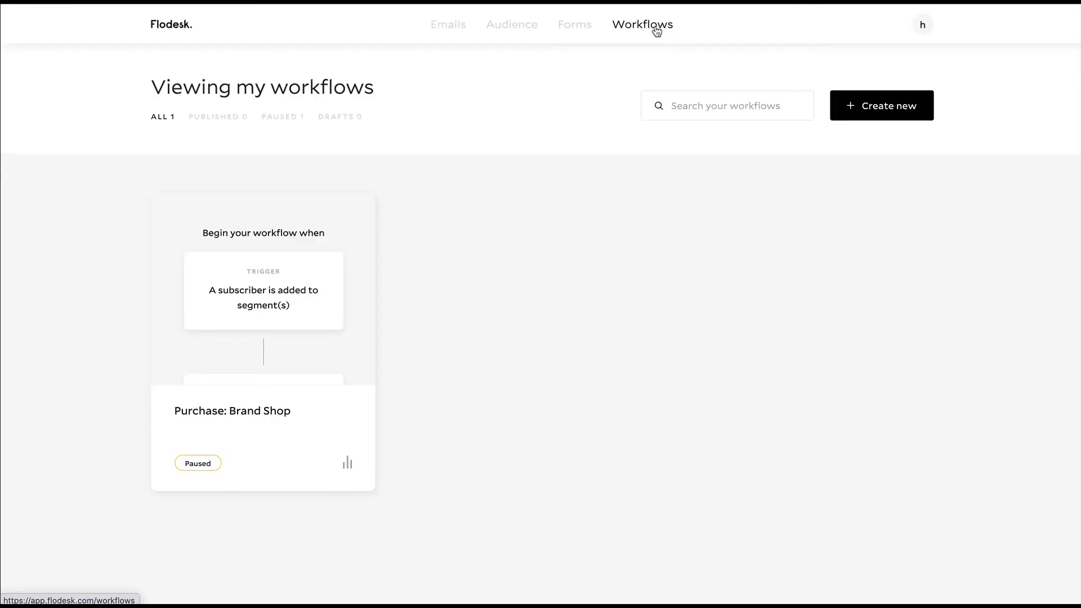
pyautogui.click(906, 109)
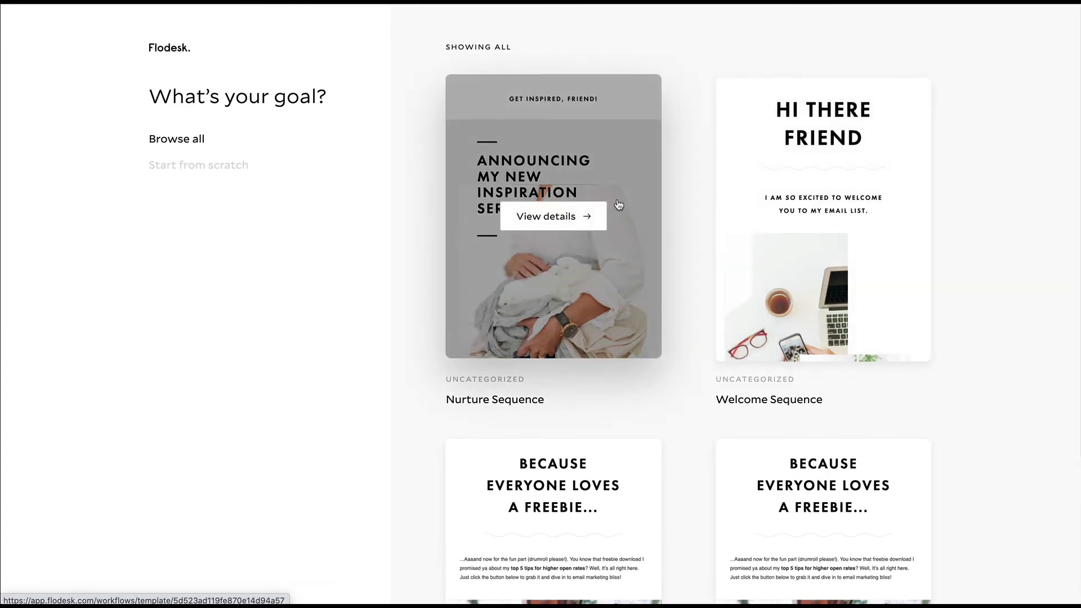
pyautogui.scroll(-1, 676, 379)
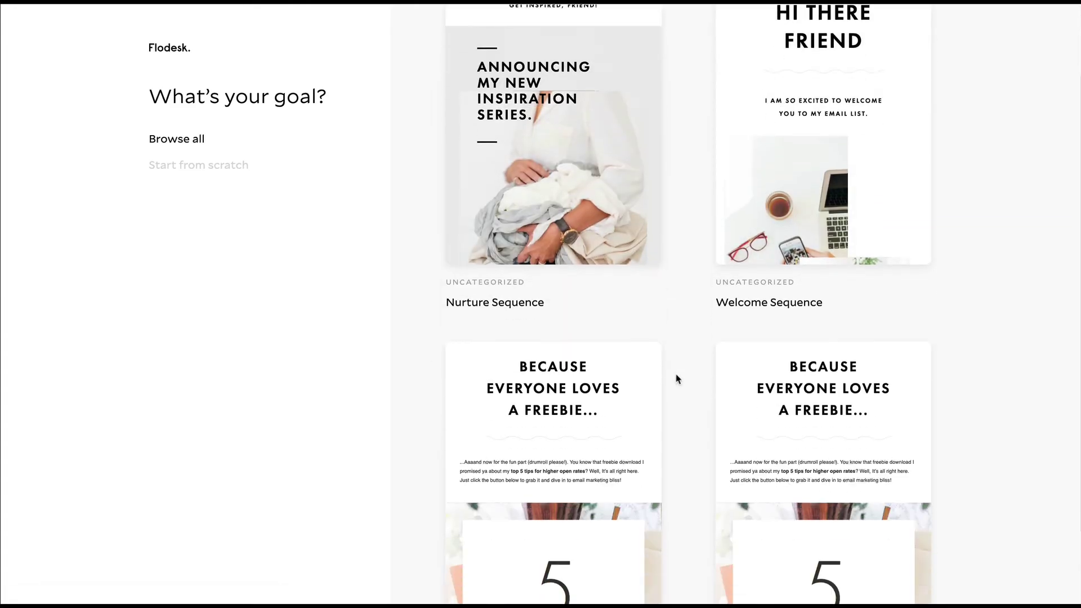
pyautogui.scroll(-1, 676, 379)
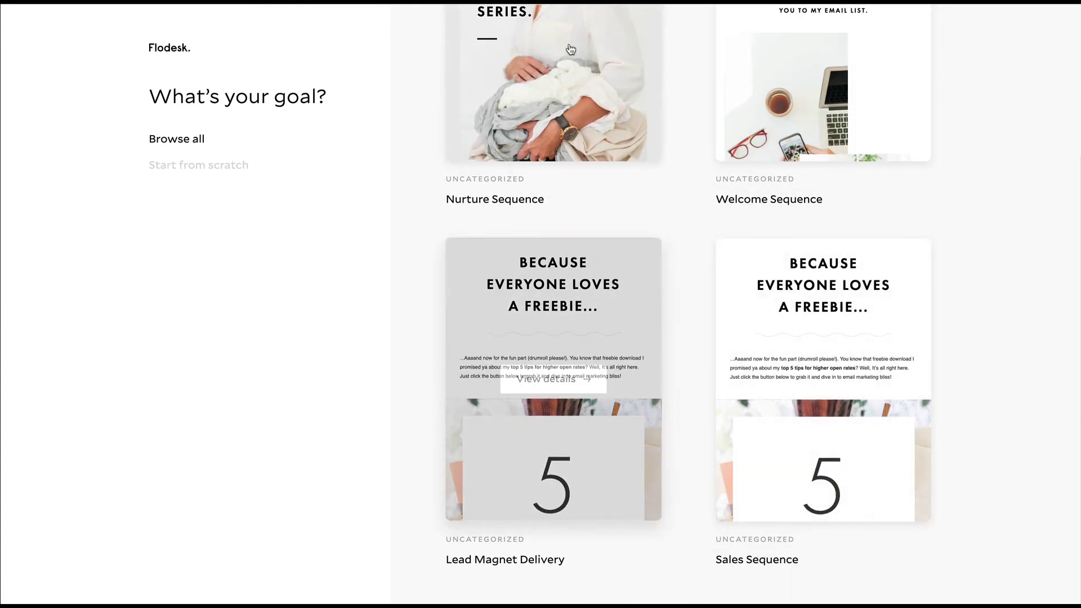
pyautogui.scroll(1, 724, 446)
pyautogui.scroll(-1, 723, 446)
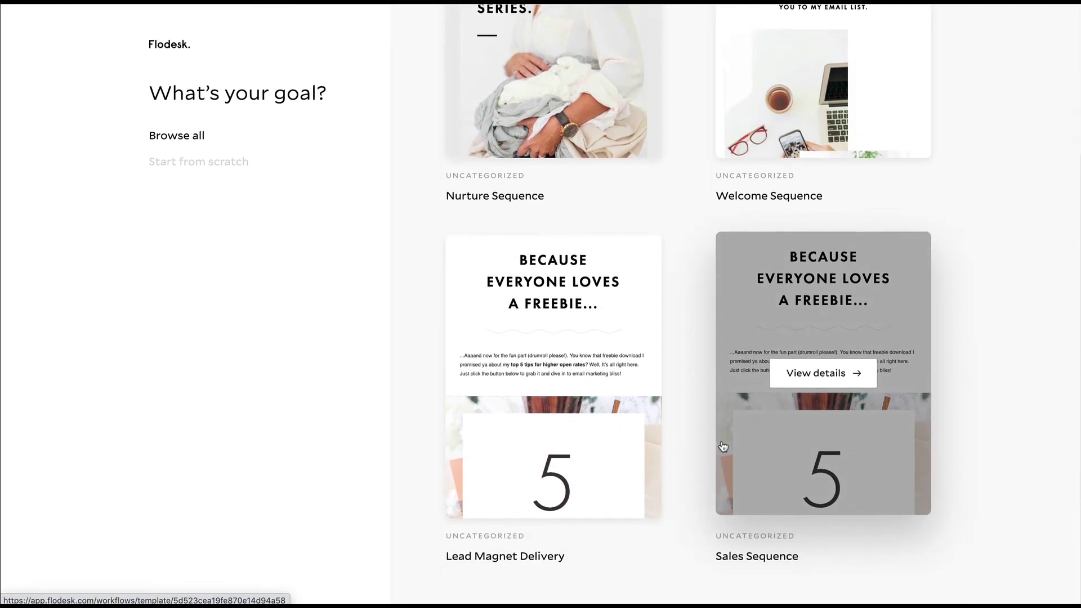
pyautogui.scroll(1, 723, 446)
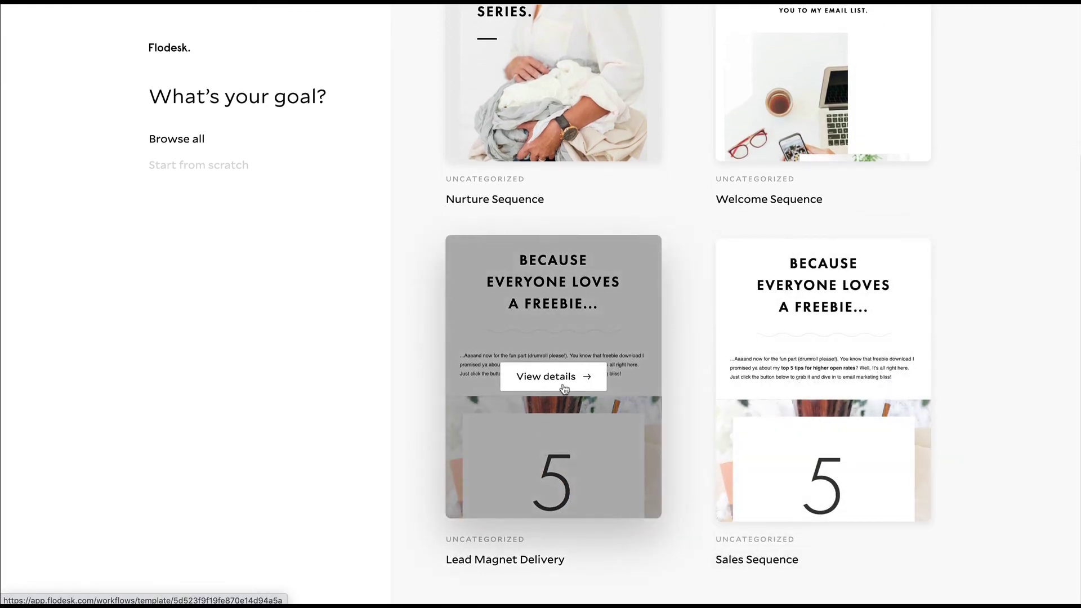
pyautogui.scroll(2, 575, 431)
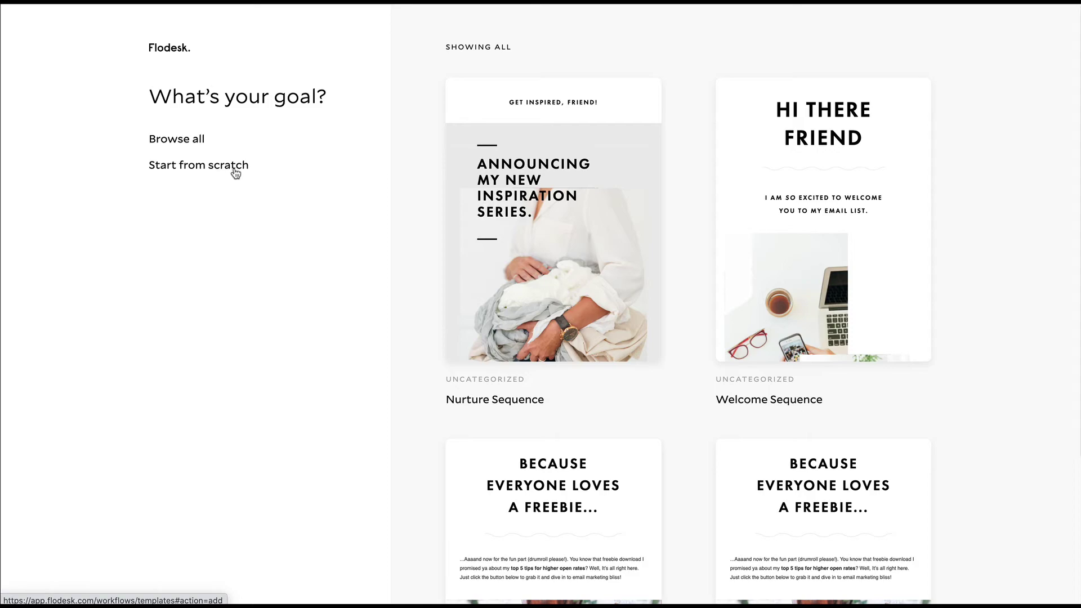
# Start from scratch and save the workflow as 'Deliver Showit Launch Checklist'
pyautogui.click(235, 173)
pyautogui.click(483, 302)
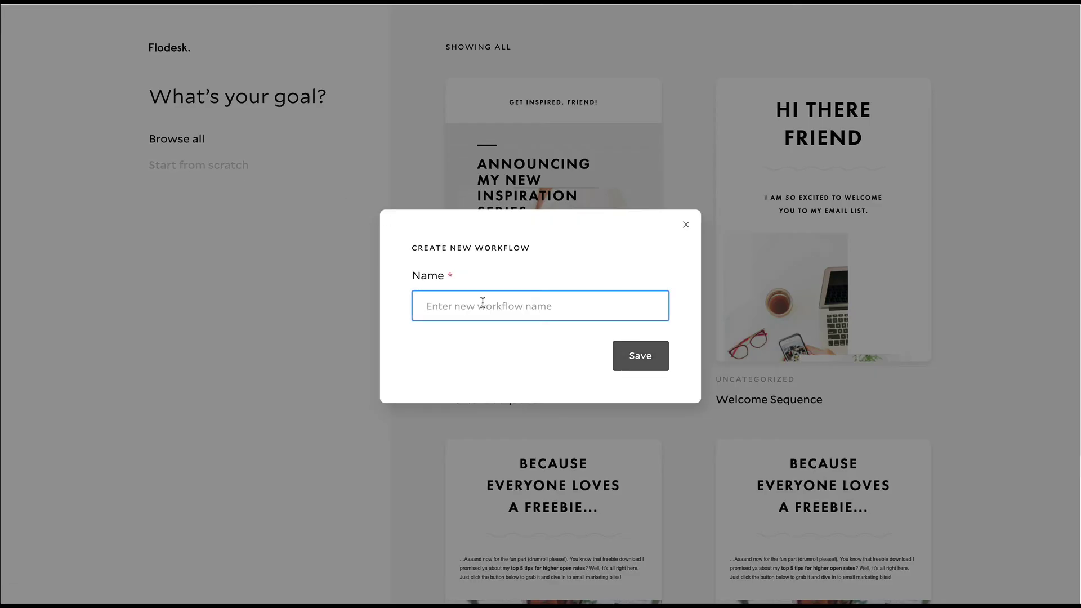
pyautogui.write('Deliver')
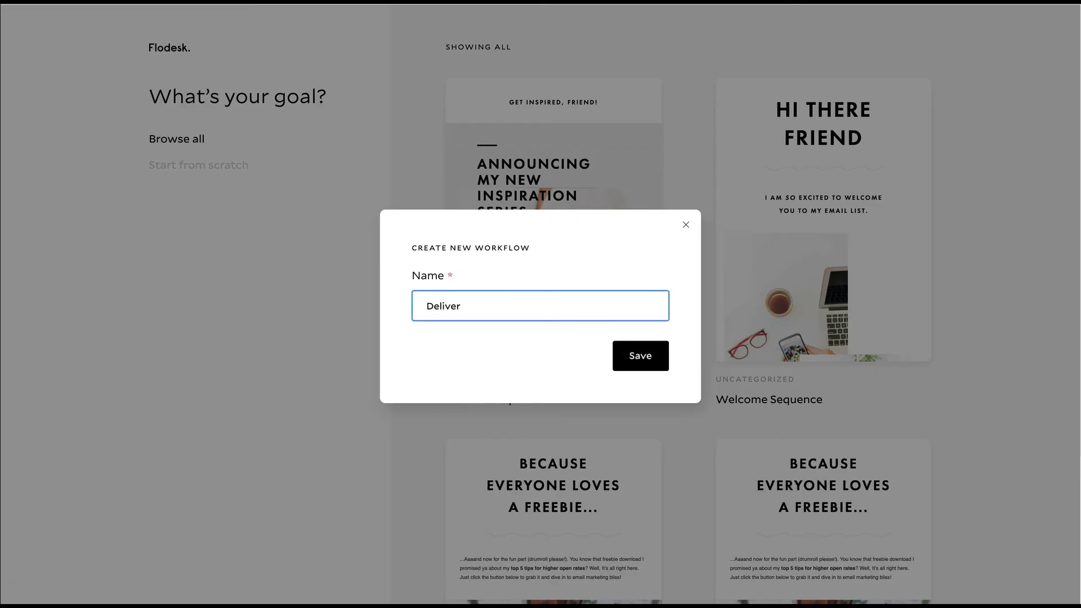
pyautogui.write(' Showit Launch Checkis')
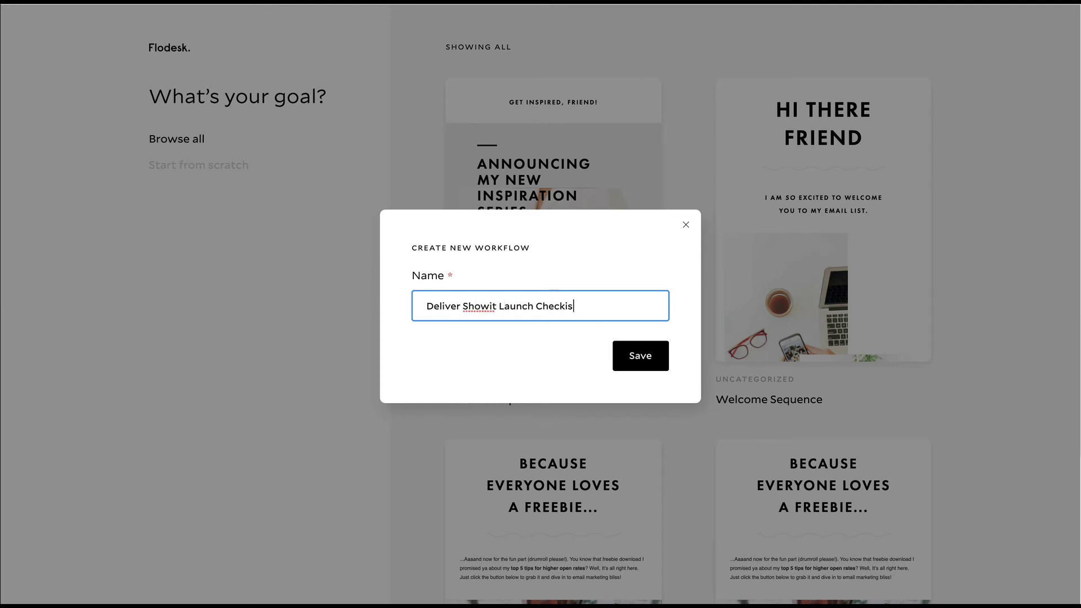
pyautogui.press('BackSpace')
pyautogui.press('BackSpace')
pyautogui.write('list')
pyautogui.click(649, 359)
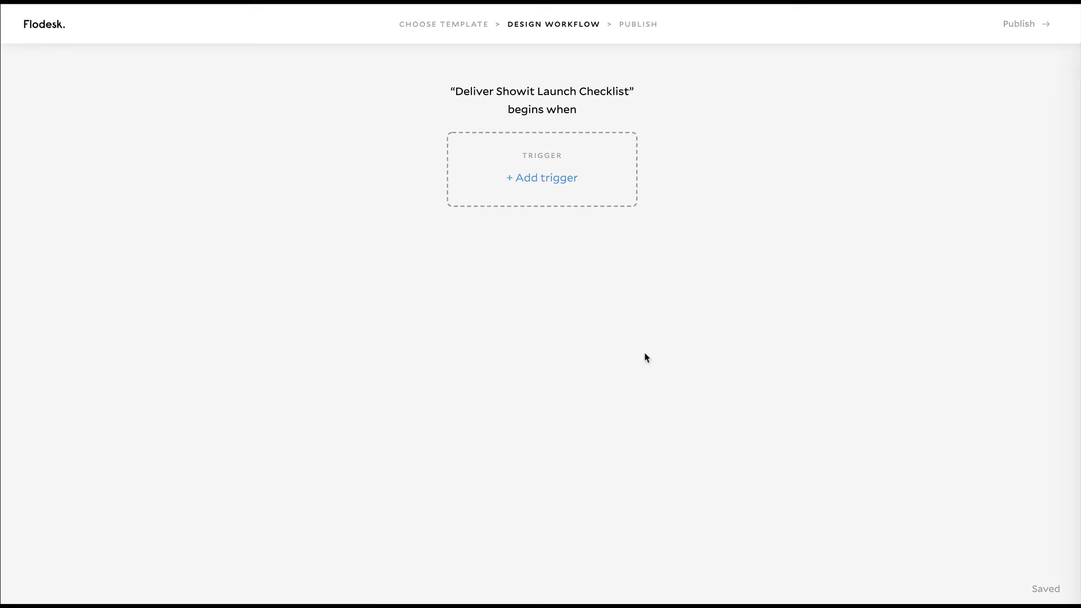
# Trigger the workflow on joining the 'Showit Launch Checklist Freebie' segment, and add a step after it
pyautogui.click(562, 184)
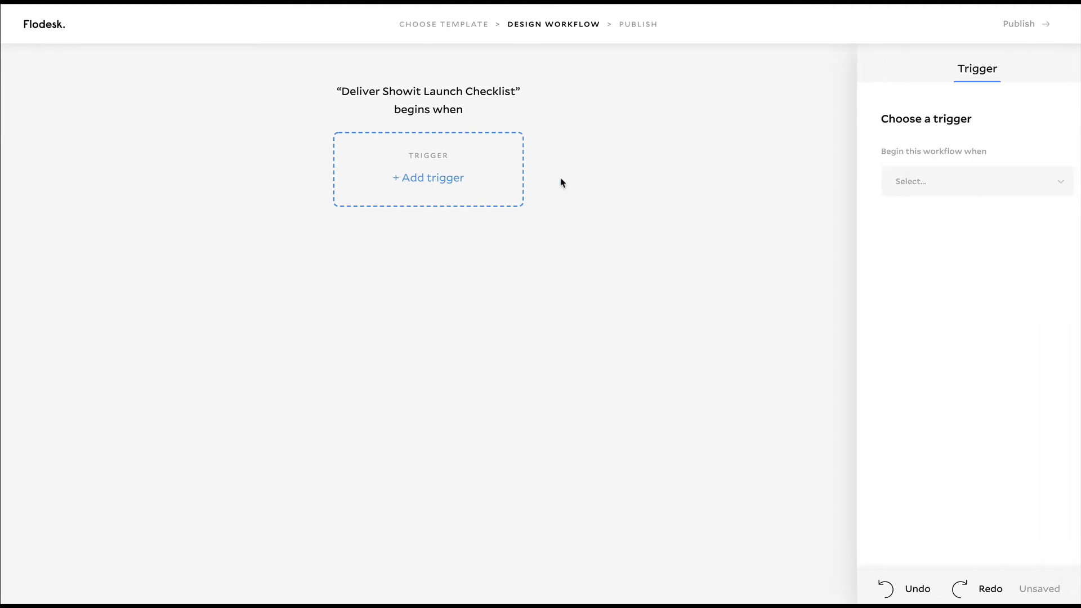
pyautogui.click(944, 184)
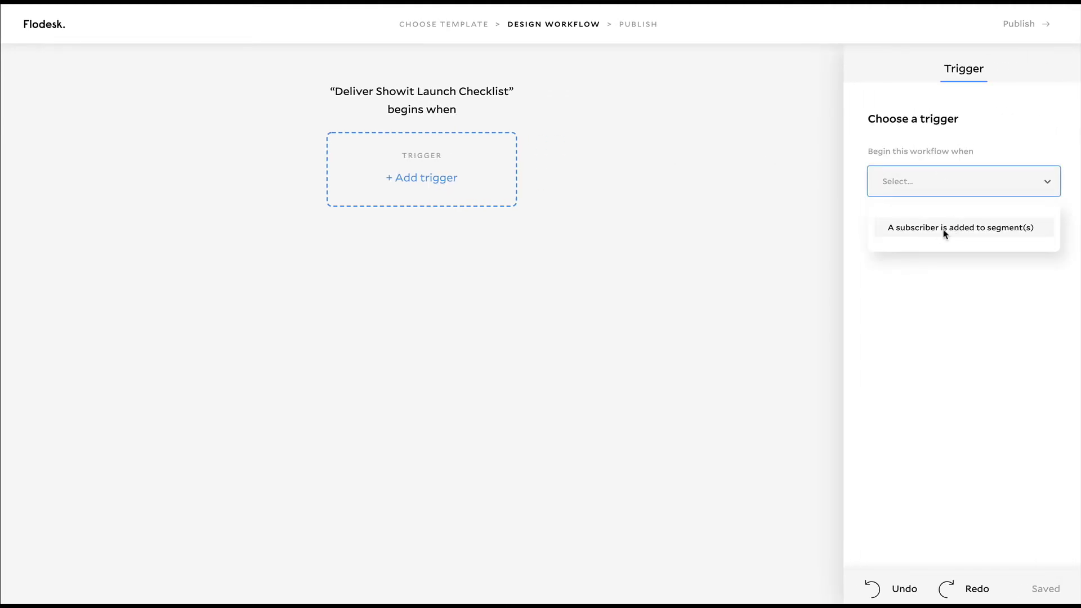
pyautogui.click(976, 231)
pyautogui.click(977, 251)
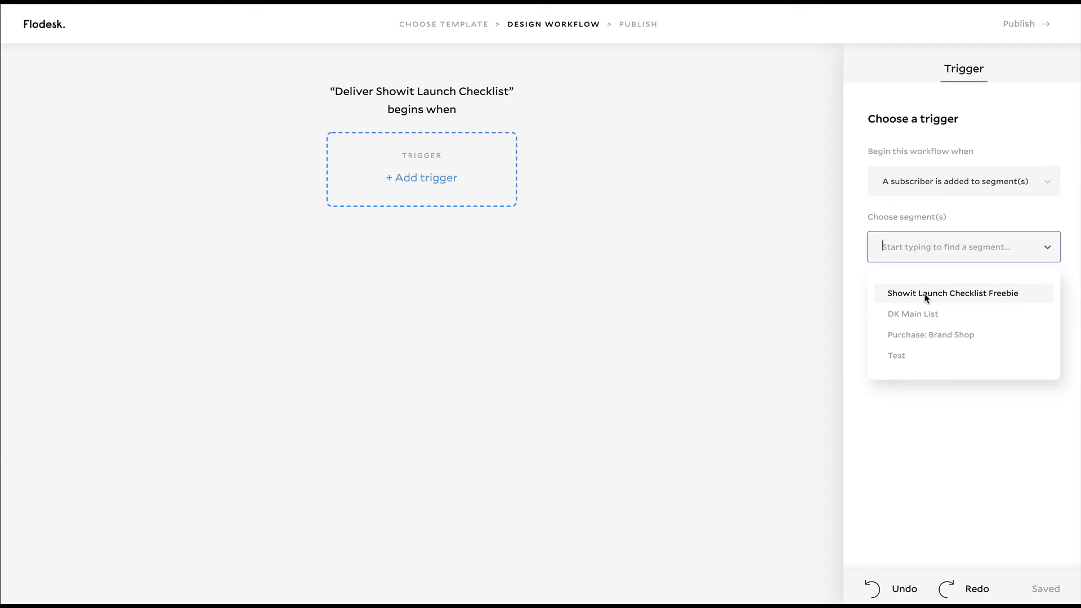
pyautogui.click(980, 297)
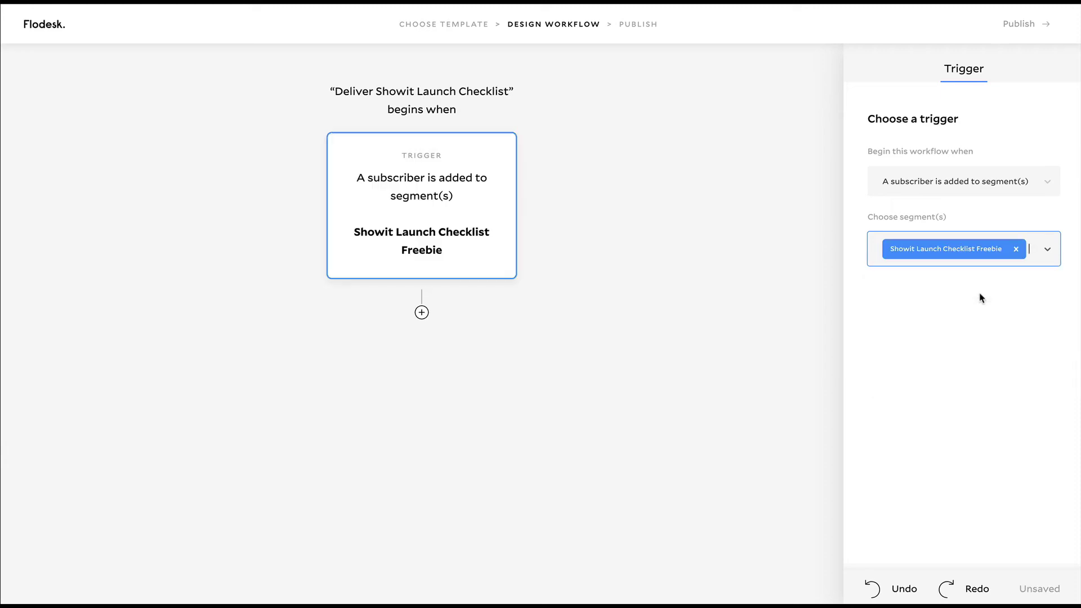
pyautogui.click(422, 313)
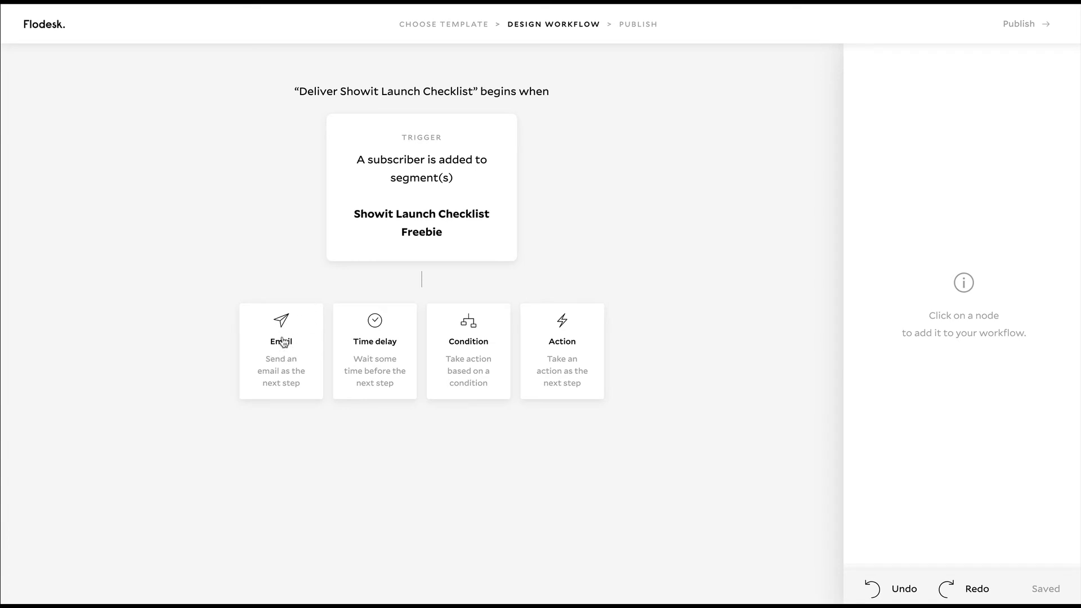
# Add a send-email step and view the 'Get my freebie' template from the Welcome templates
pyautogui.click(284, 341)
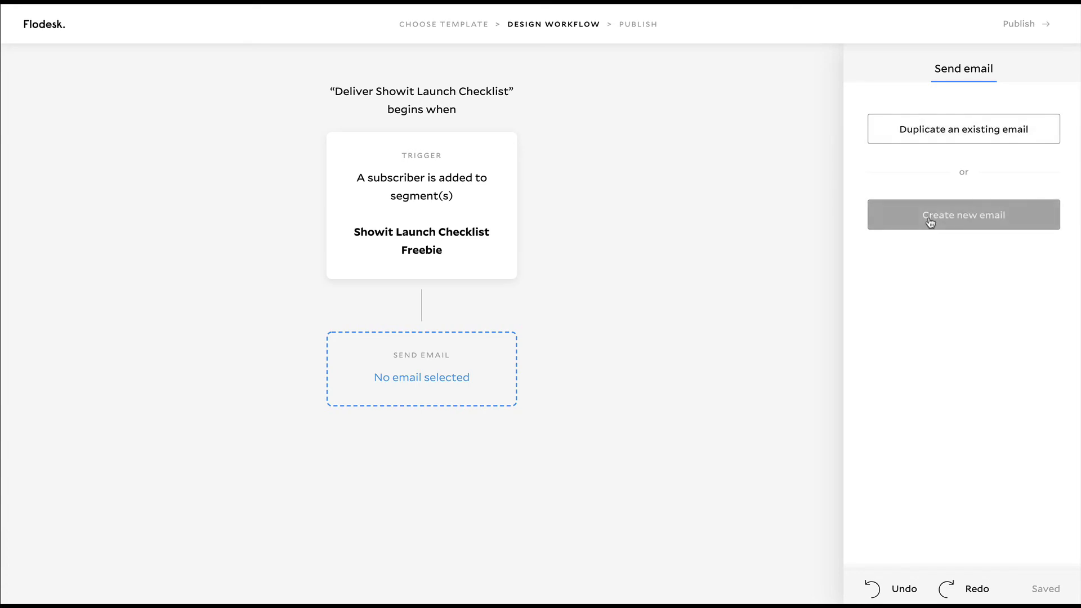
pyautogui.click(973, 224)
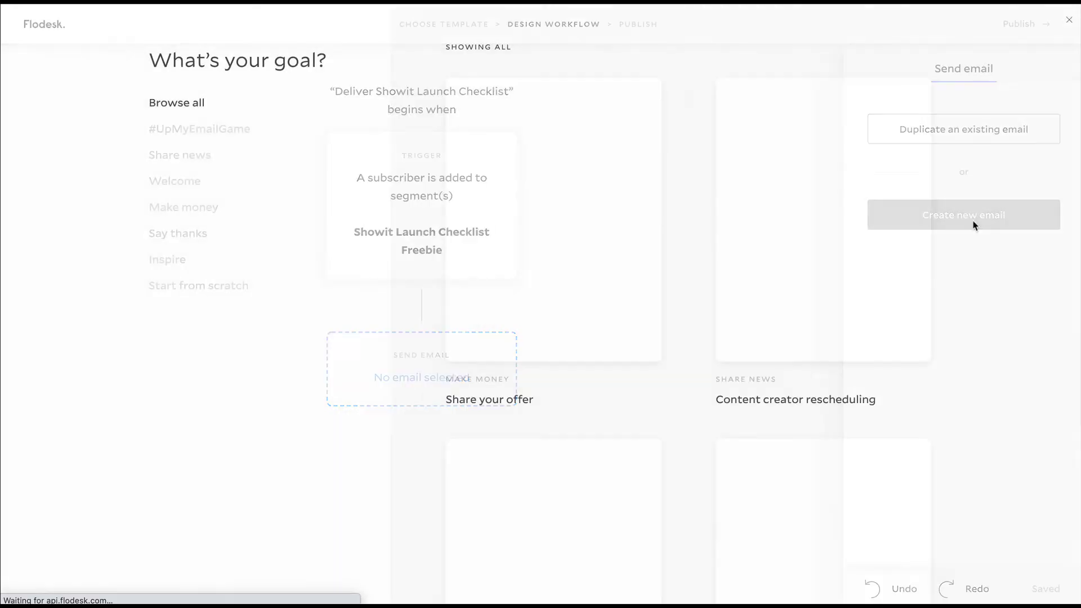
pyautogui.scroll(-5, 973, 225)
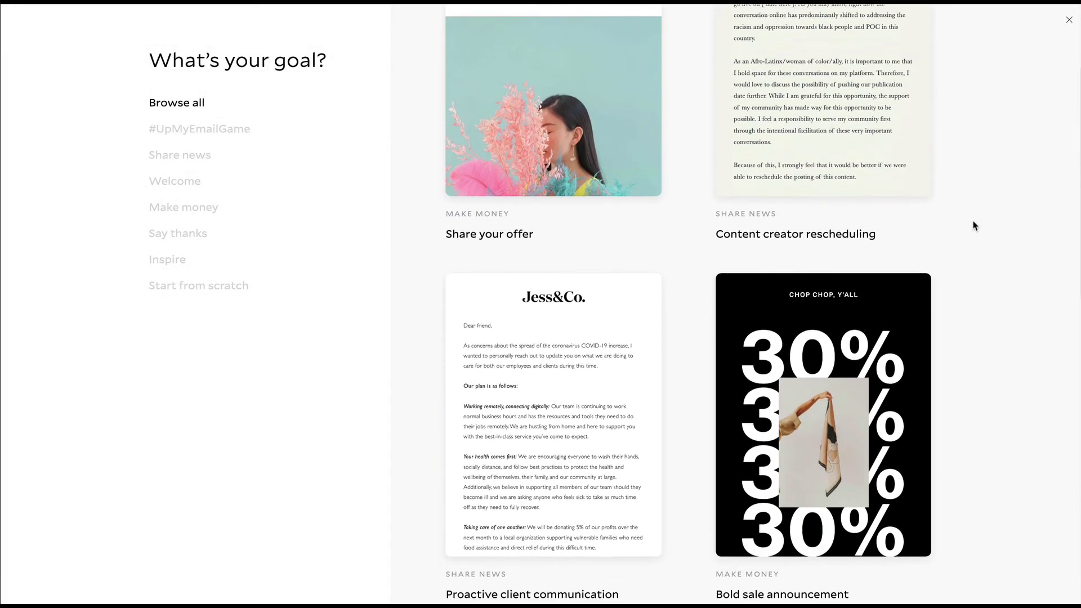
pyautogui.scroll(-5, 973, 225)
pyautogui.scroll(-5, 972, 226)
pyautogui.scroll(-4, 973, 226)
pyautogui.scroll(-1, 973, 226)
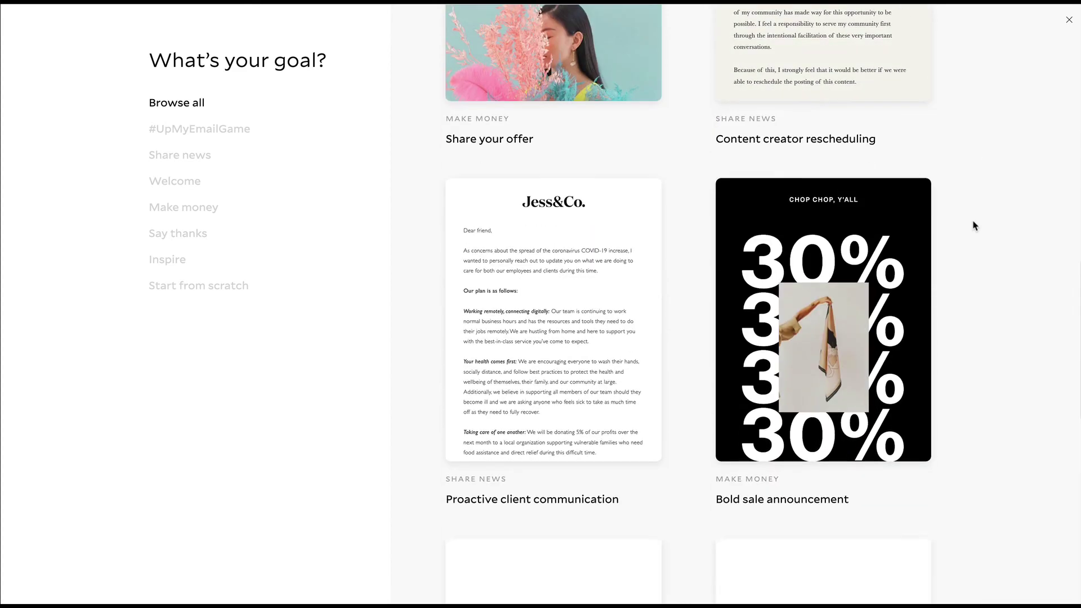
pyautogui.scroll(-4, 973, 225)
pyautogui.scroll(-2, 973, 226)
pyautogui.scroll(-3, 974, 225)
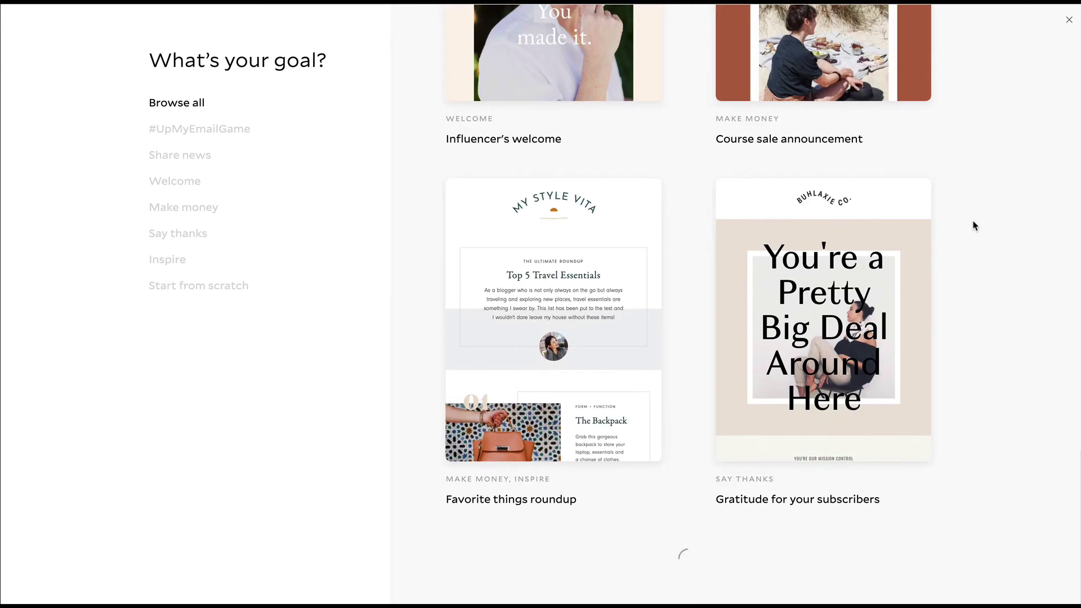
pyautogui.scroll(-1, 973, 226)
pyautogui.scroll(-5, 974, 225)
pyautogui.scroll(-3, 973, 225)
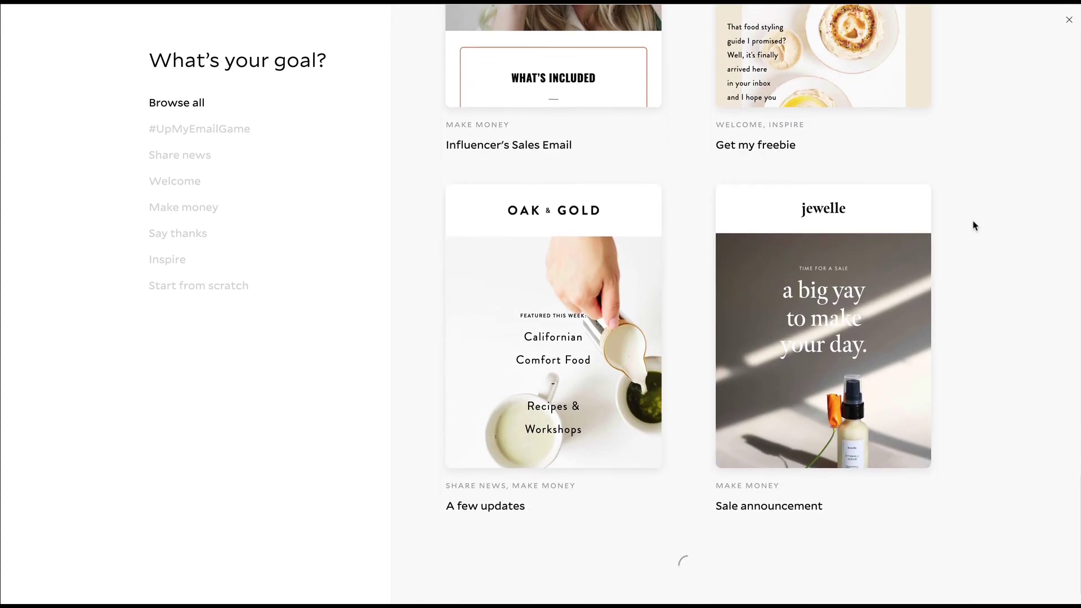
pyautogui.scroll(-1, 973, 225)
pyautogui.scroll(-1, 612, 167)
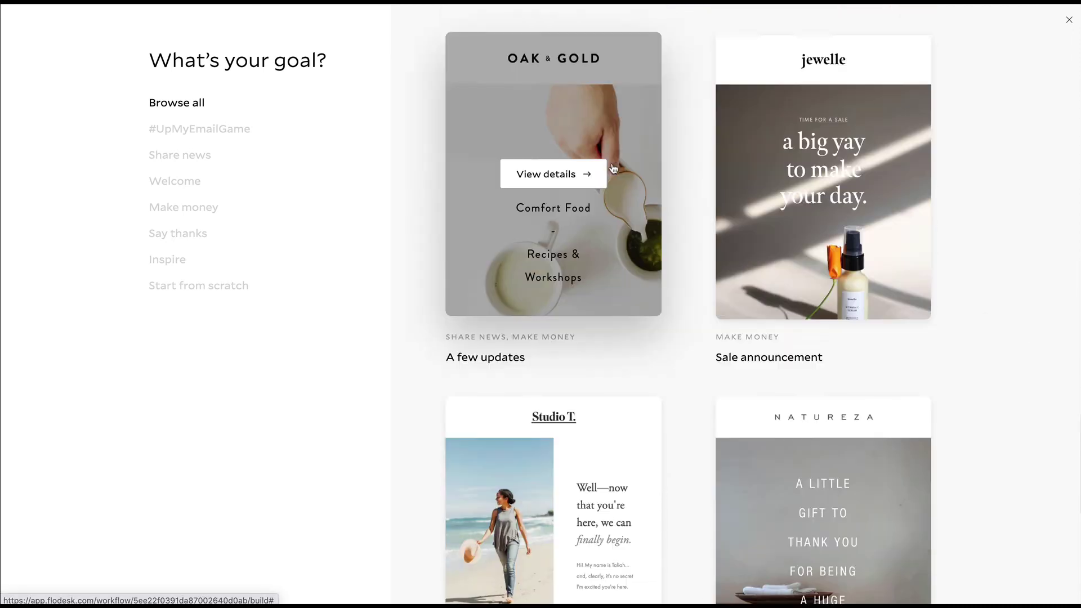
pyautogui.scroll(-5, 612, 168)
pyautogui.scroll(-2, 612, 168)
pyautogui.click(161, 186)
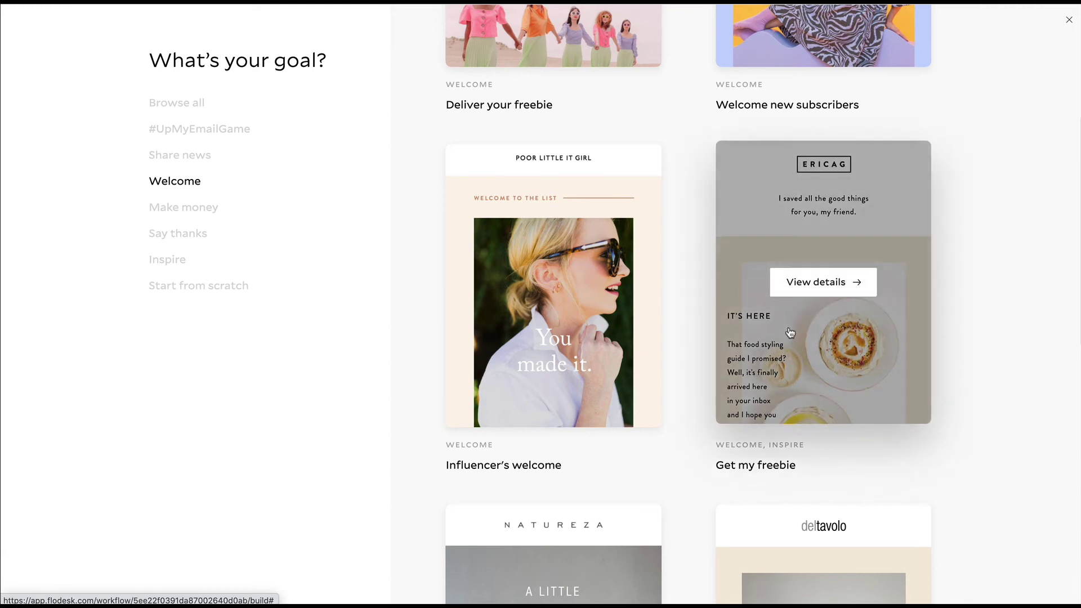
pyautogui.moveTo(823, 282)
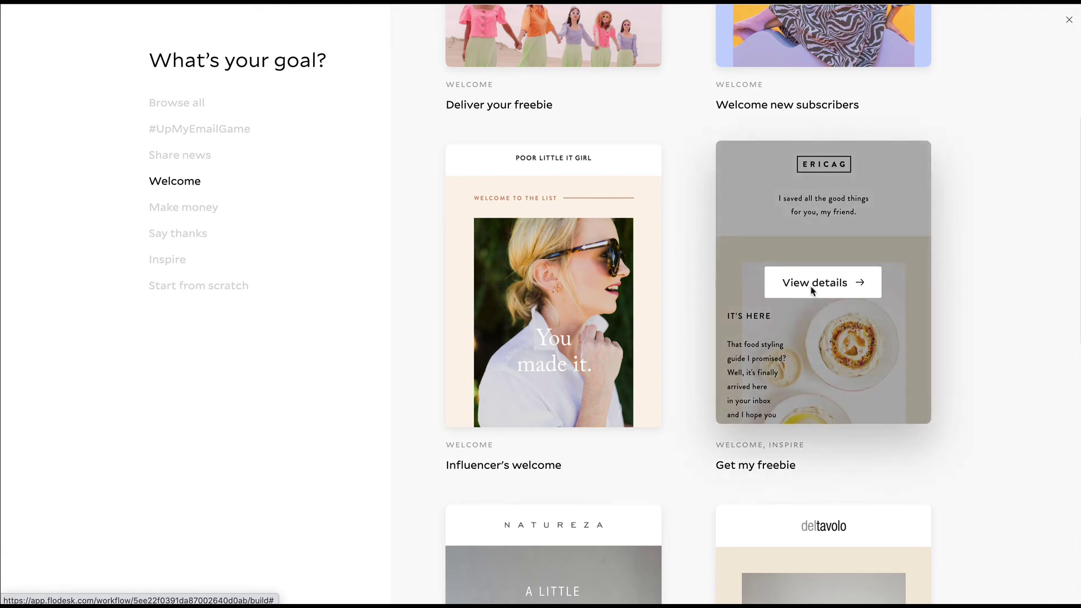
pyautogui.click(812, 287)
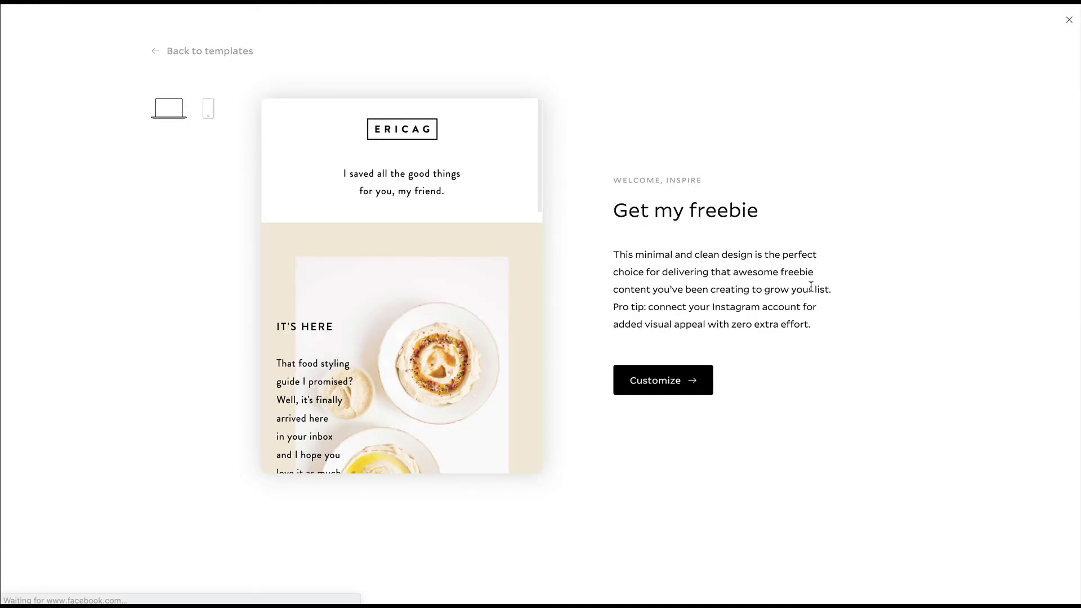
# Customize the 'Get my freebie' template to load it into the email editor
pyautogui.click(681, 385)
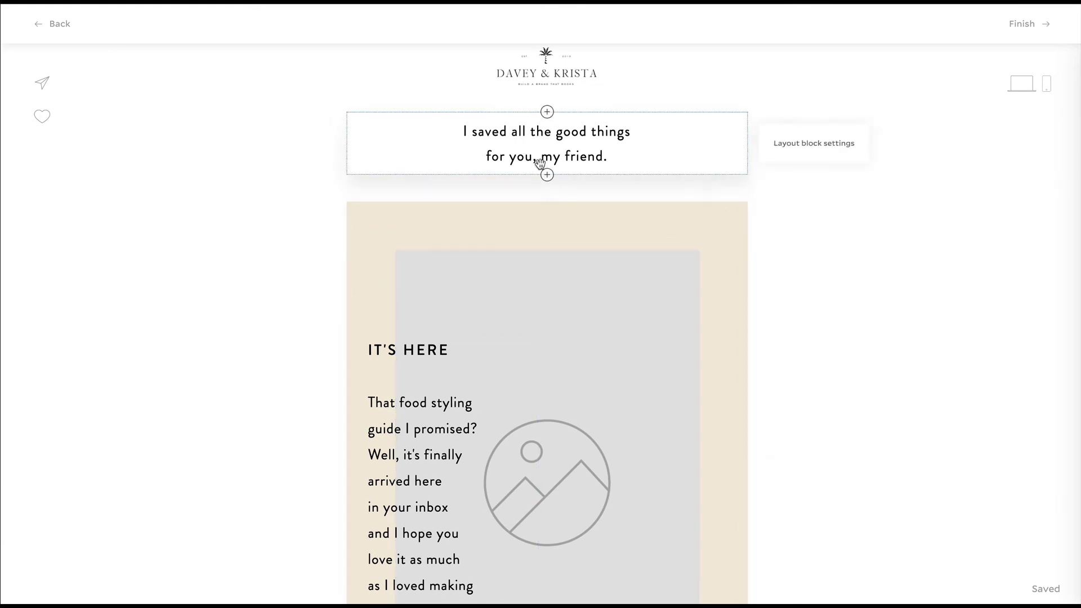
pyautogui.scroll(-3, 584, 392)
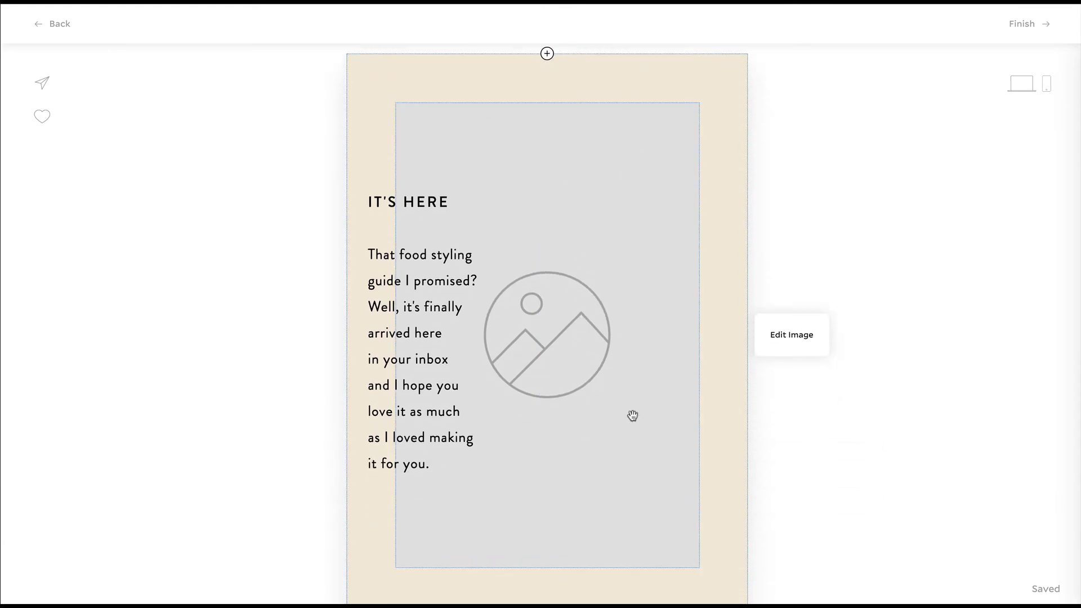
pyautogui.scroll(-2, 651, 251)
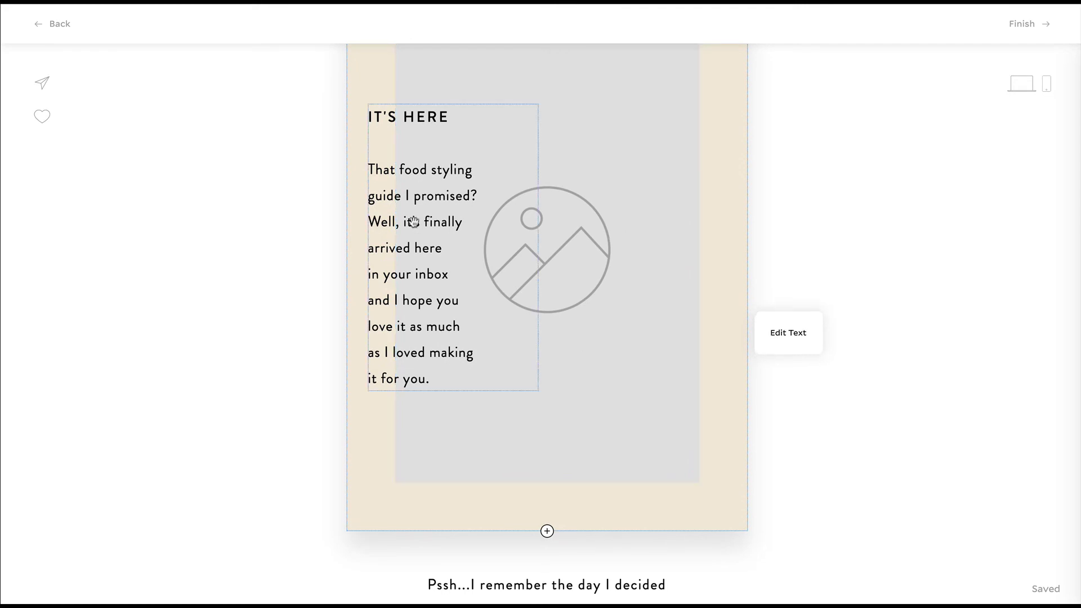
pyautogui.scroll(-5, 417, 333)
pyautogui.scroll(-5, 423, 294)
pyautogui.scroll(-2, 422, 295)
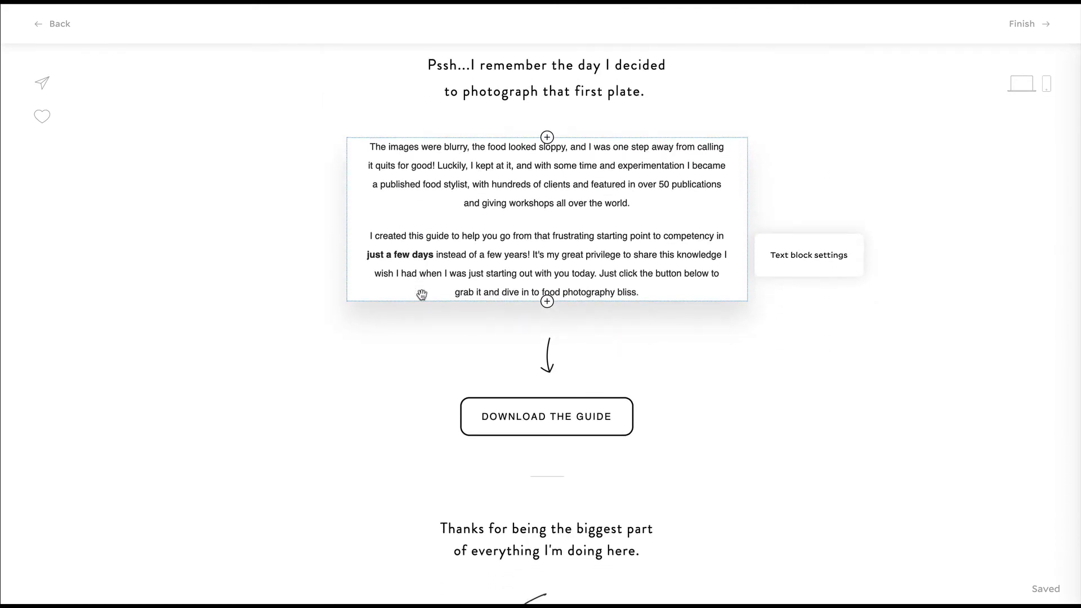
pyautogui.scroll(-3, 423, 294)
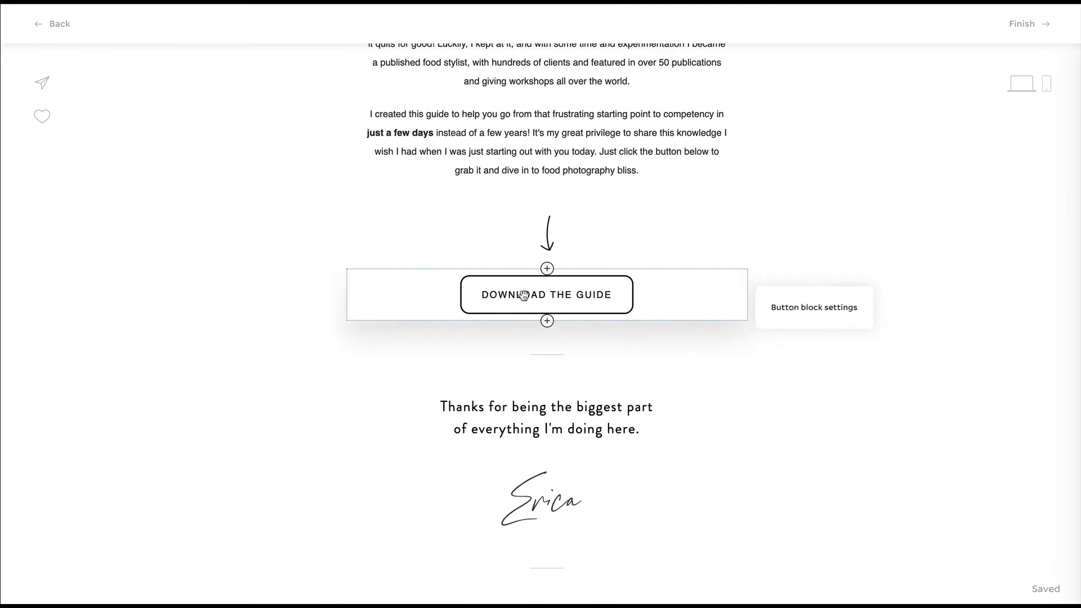
# Attach the uploaded Launch Checklist.pdf file to the Download the Guide button's link
pyautogui.click(569, 299)
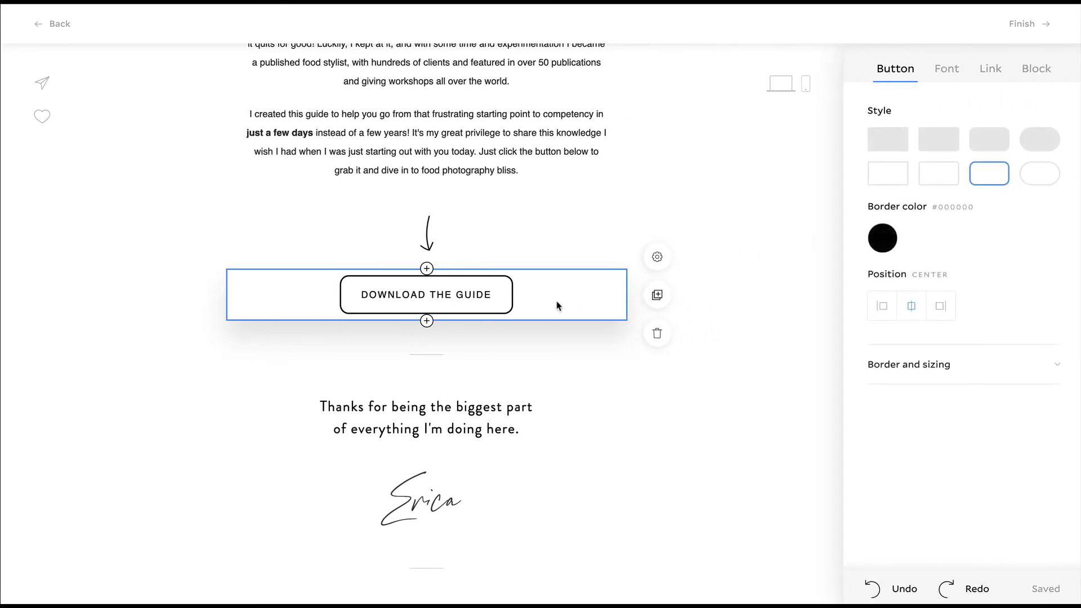
pyautogui.click(997, 75)
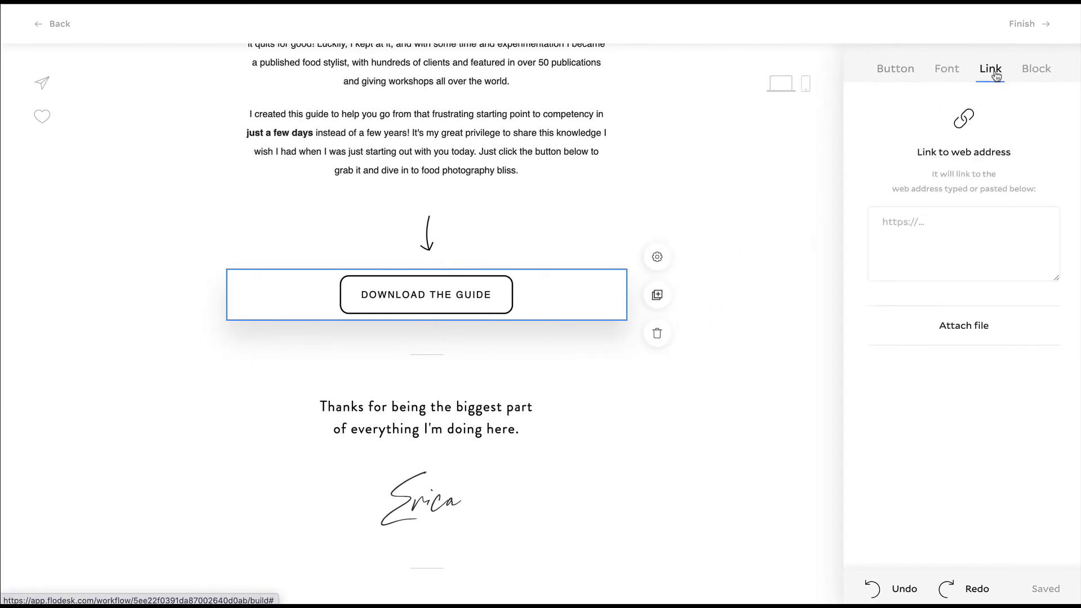
pyautogui.click(969, 328)
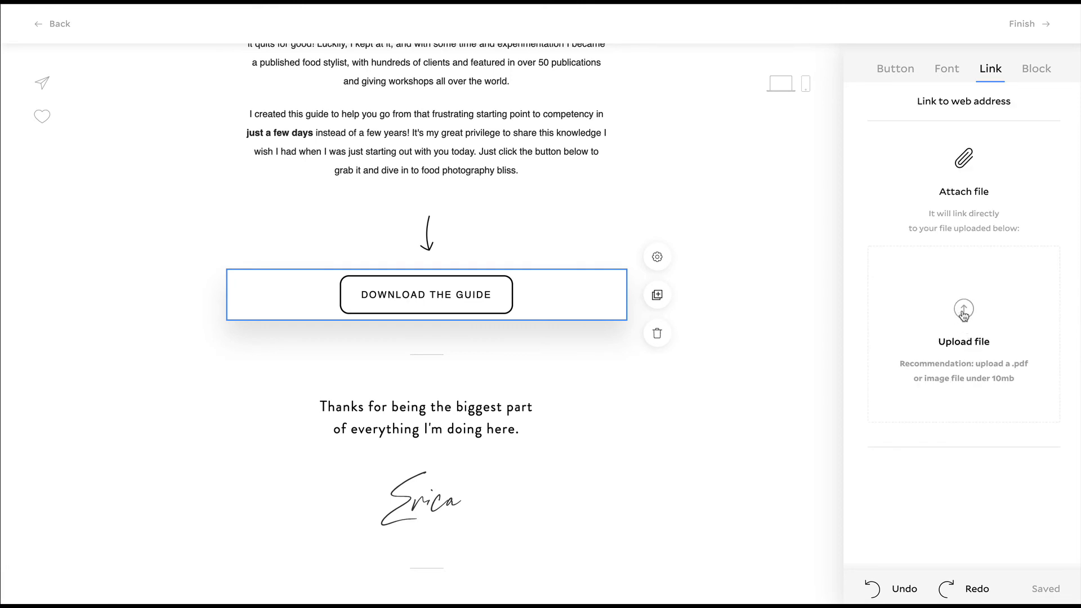
pyautogui.click(963, 312)
pyautogui.click(443, 74)
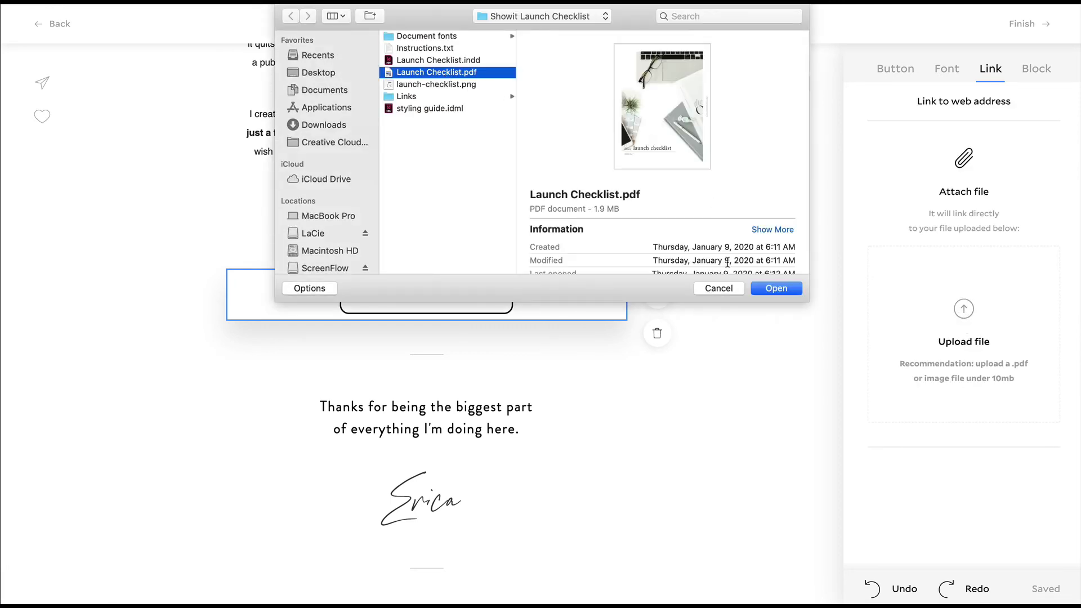
pyautogui.click(779, 290)
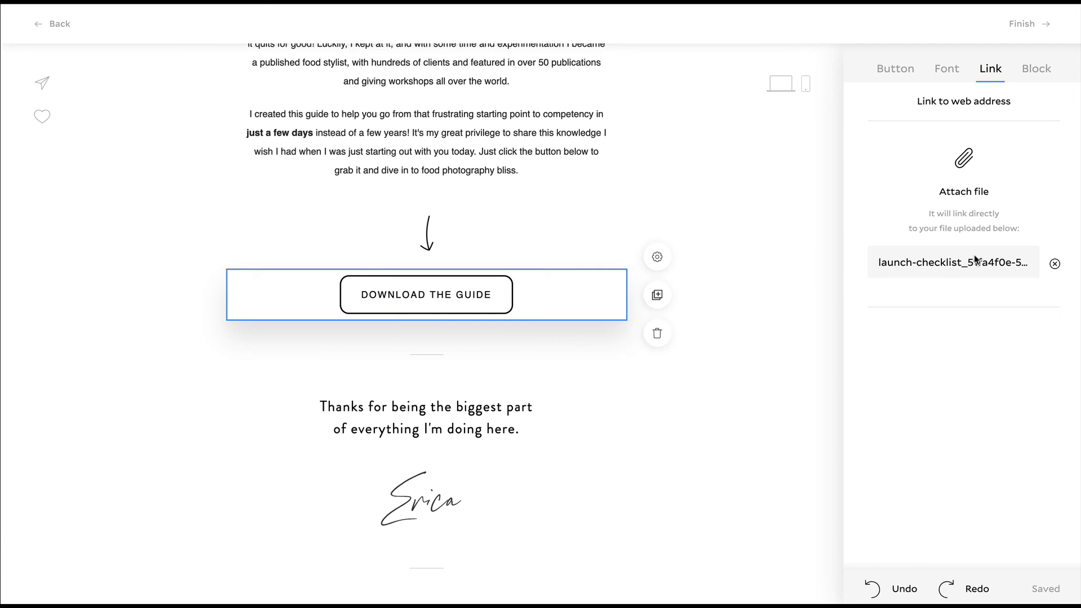
pyautogui.scroll(-1, 427, 485)
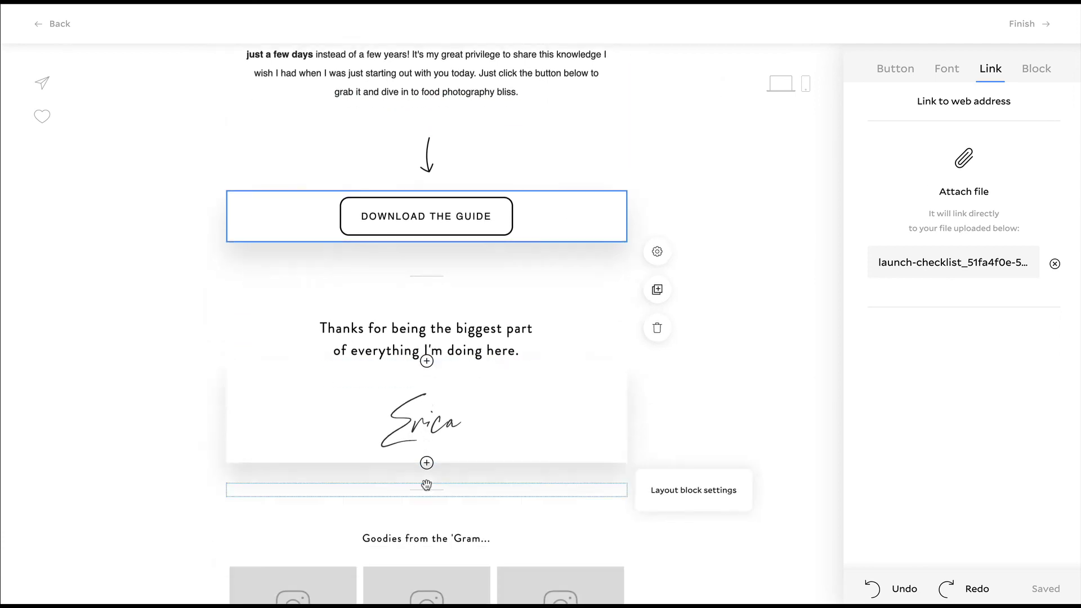
pyautogui.scroll(-1, 426, 484)
pyautogui.scroll(-1, 426, 485)
pyautogui.scroll(-1, 451, 434)
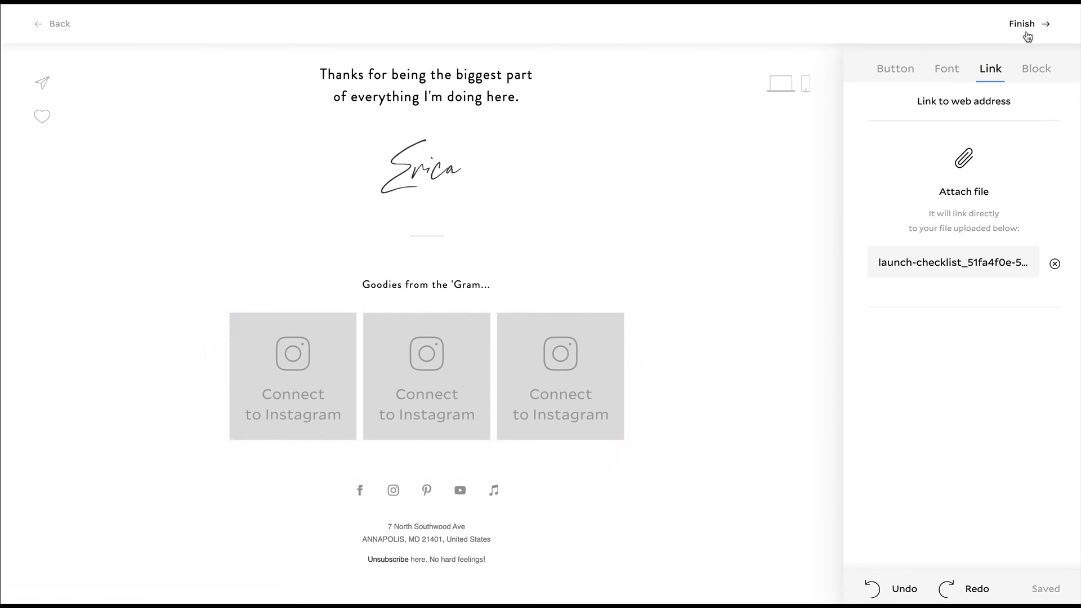
# Finish the 'Get my freebie' email and return to the workflow canvas
pyautogui.click(1023, 26)
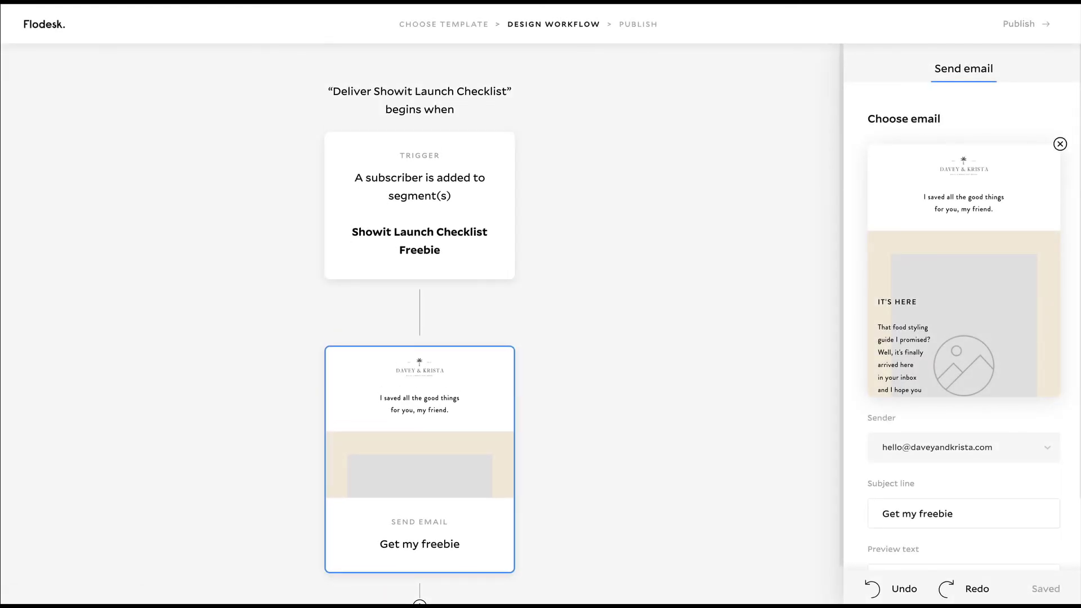
pyautogui.scroll(-1, 384, 389)
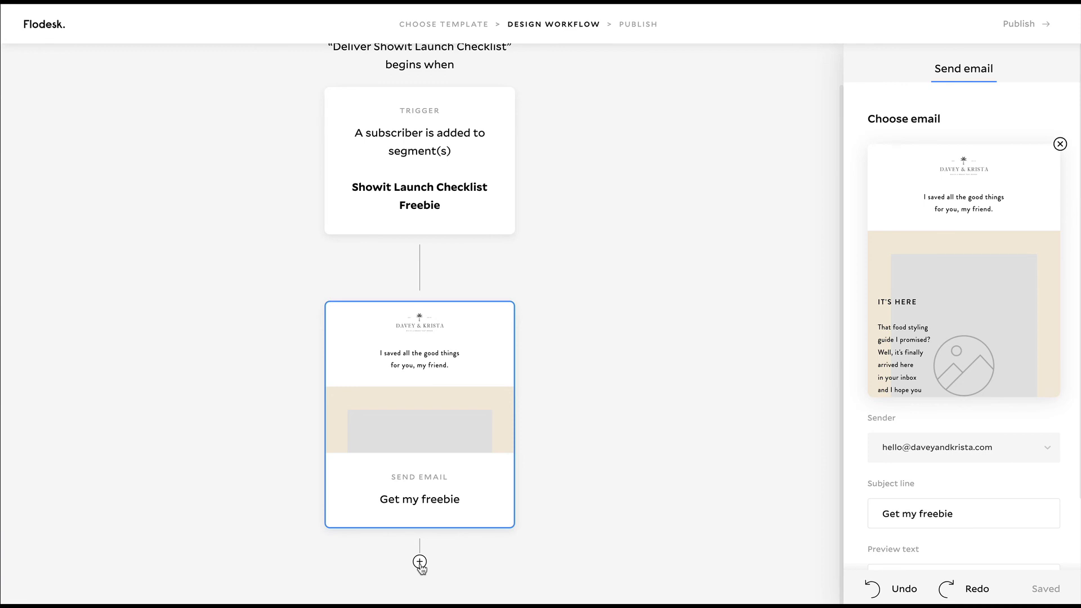
# Take the Deliver Showit Launch Checklist workflow live with Publish now
pyautogui.click(1024, 26)
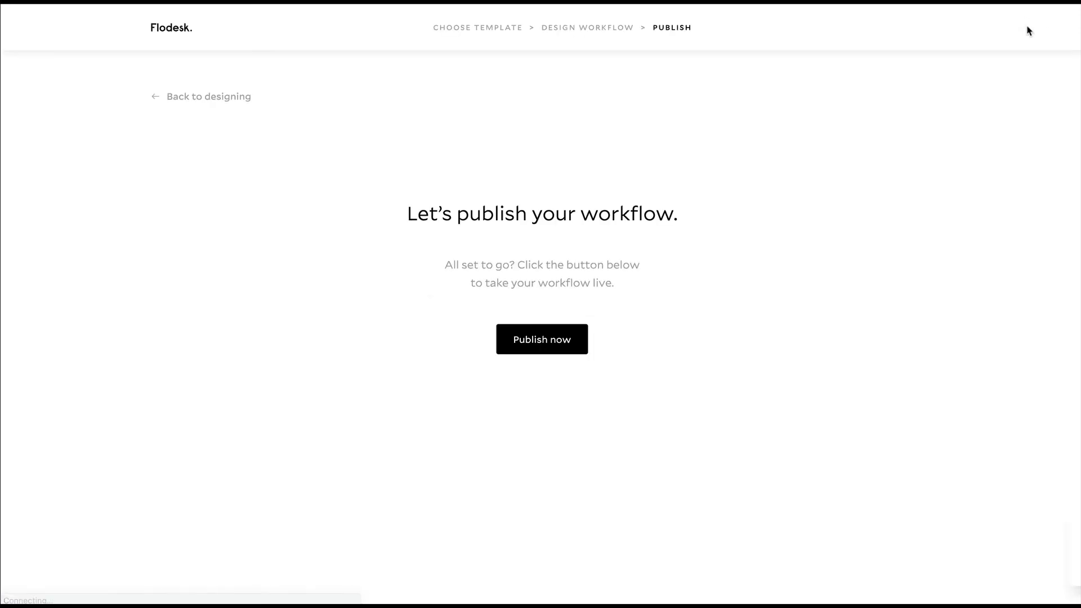
pyautogui.click(543, 342)
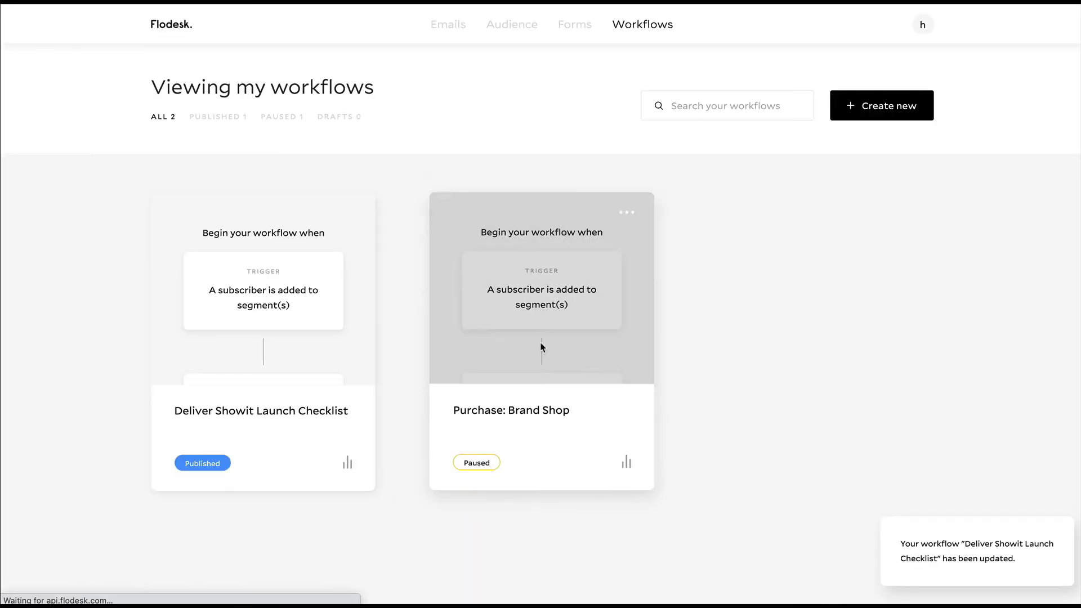